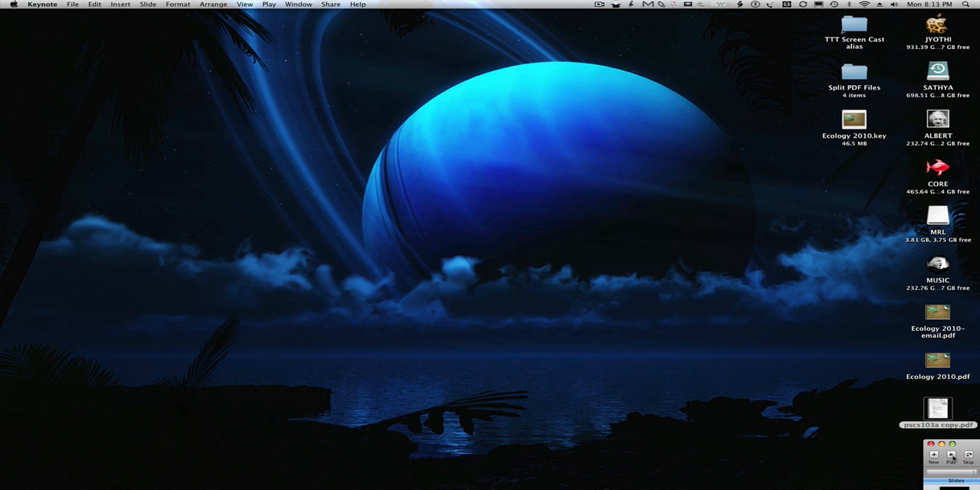
Open the Ecology 2010.key presentation from the desktop and return to the beginning of its slide list.
{"action": "left_click", "coordinate": [841, 186]}
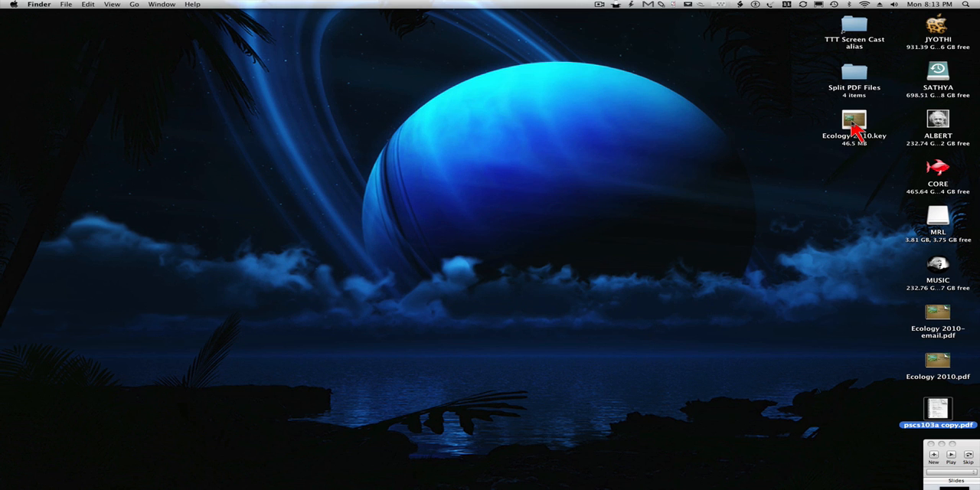
{"action": "double_click", "coordinate": [854, 122]}
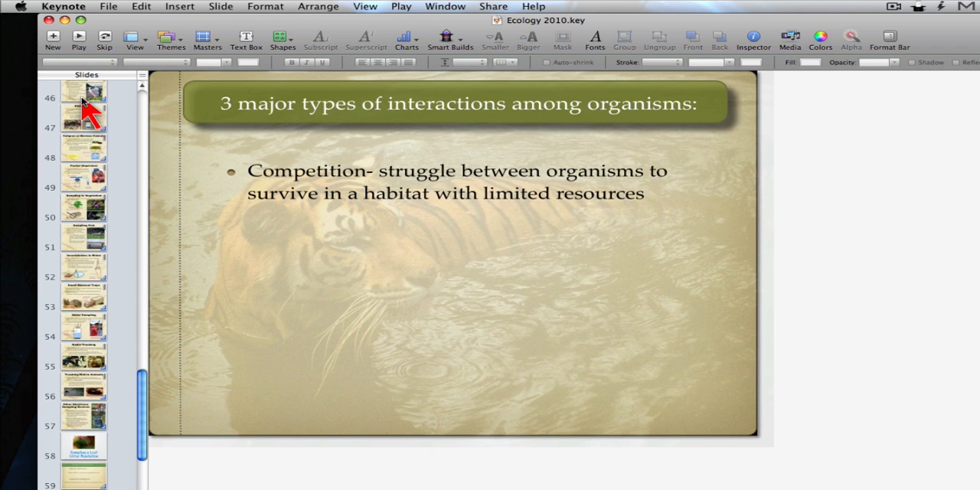
{"action": "left_click", "coordinate": [55, 67]}
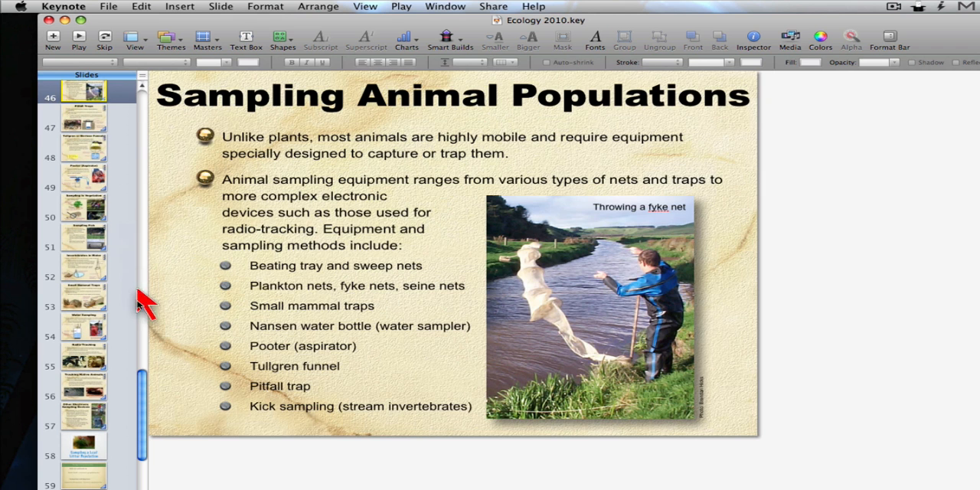
{"action": "left_click_drag", "start_coordinate": [143, 383], "coordinate": [144, 82]}
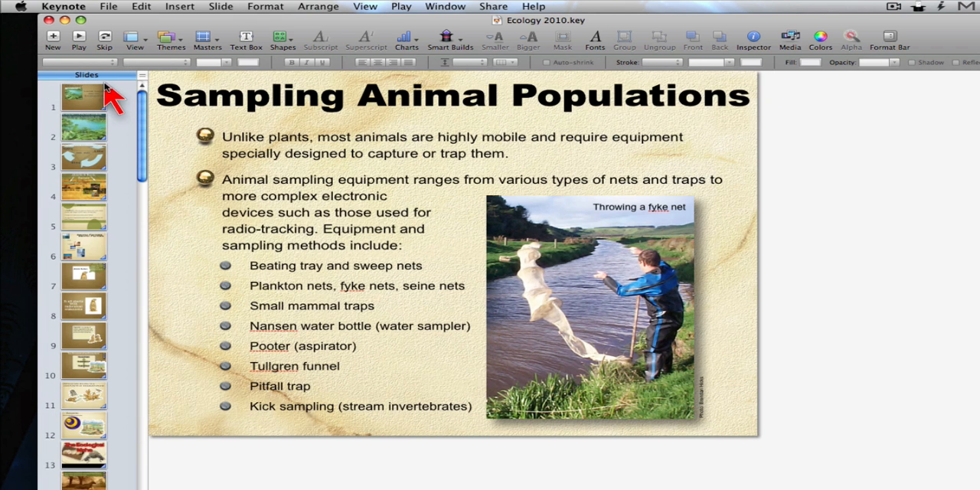
Look through slides 1 to 8 of the Ecology presentation one after another.
{"action": "left_click", "coordinate": [97, 89]}
{"action": "key", "text": "Down"}
{"action": "key", "text": "Down"}
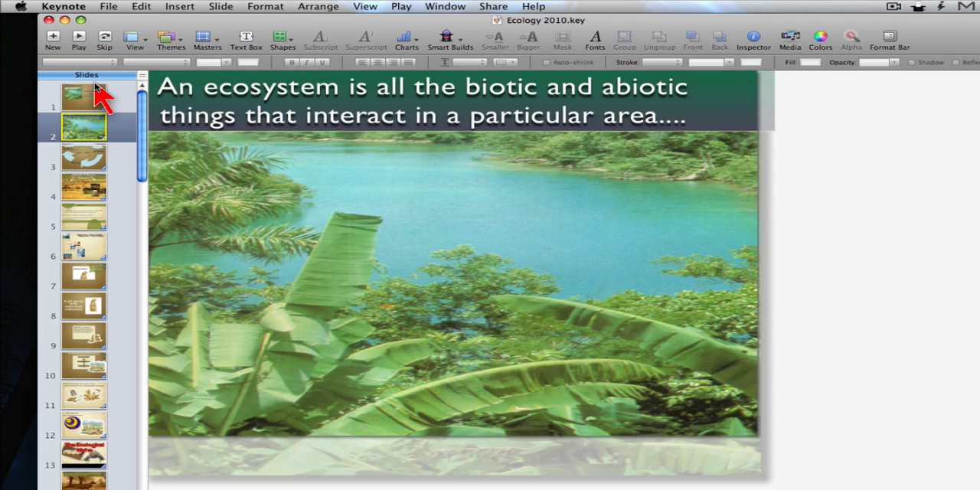
{"action": "key", "text": "Down"}
{"action": "key", "text": "Down"}
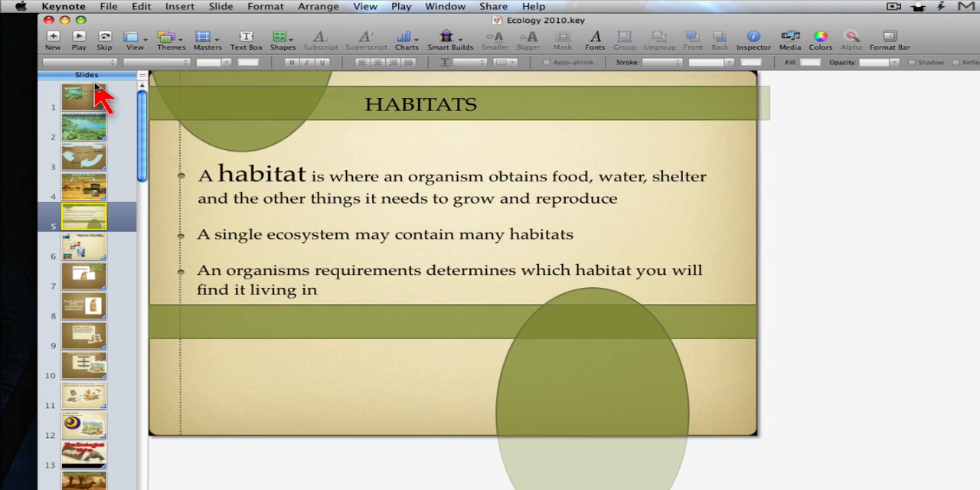
{"action": "key", "text": "Down"}
{"action": "key", "text": "Down"}
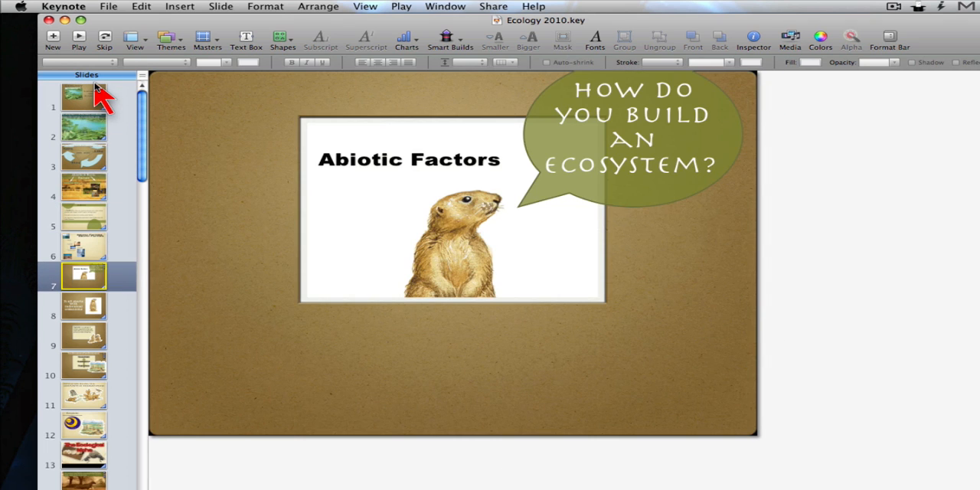
{"action": "key", "text": "Down"}
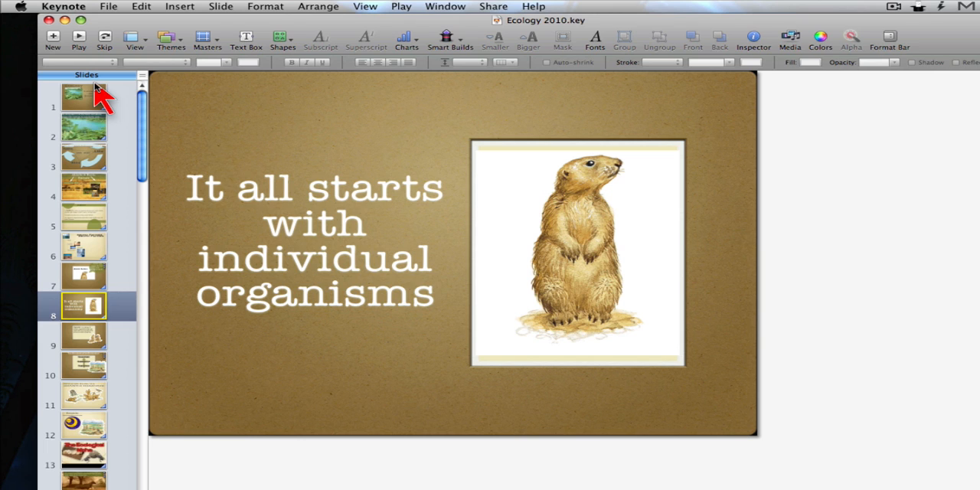
Set up a PDF export of the slides with Best image quality, and cancel it without creating a file.
{"action": "left_click", "coordinate": [495, 6]}
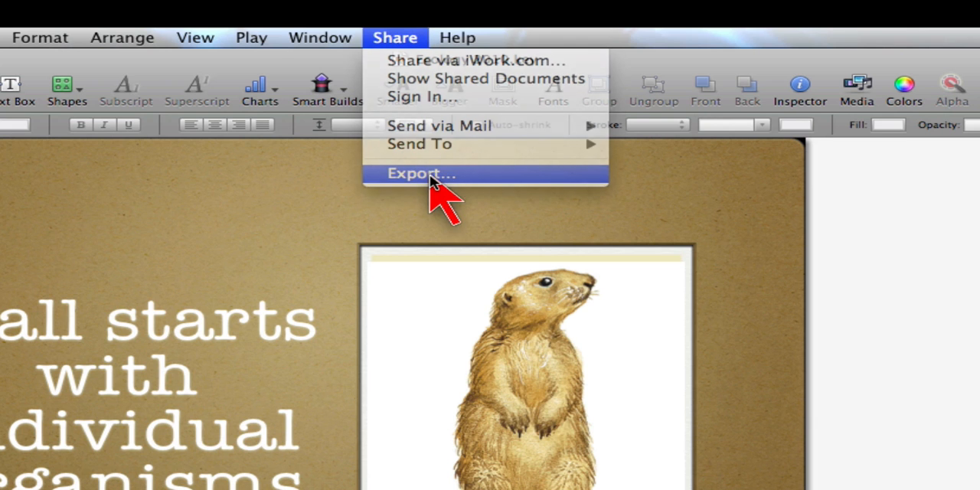
{"action": "left_click", "coordinate": [430, 176]}
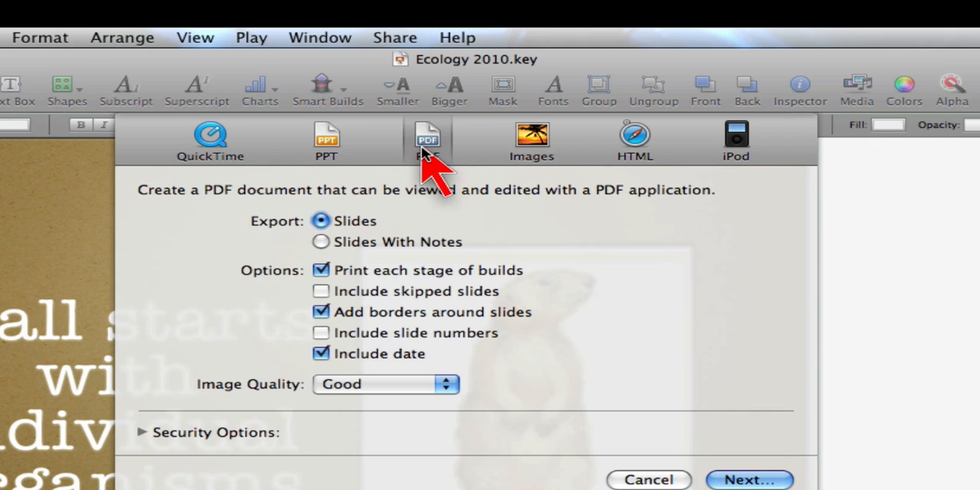
{"action": "left_click", "coordinate": [396, 388]}
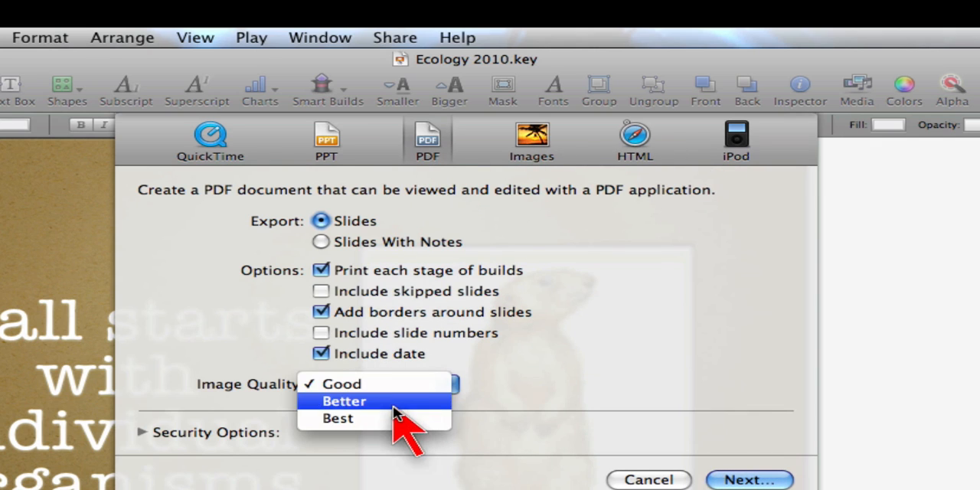
{"action": "left_click", "coordinate": [394, 421]}
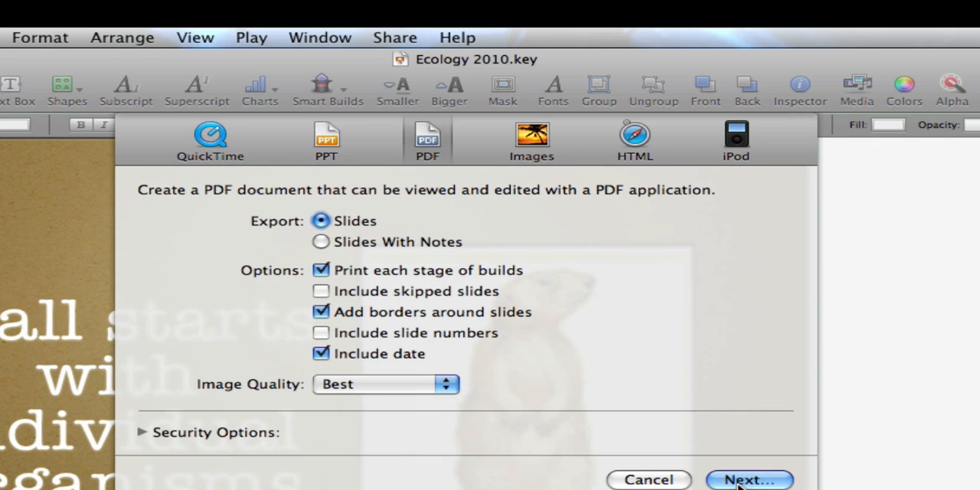
{"action": "left_click", "coordinate": [633, 482]}
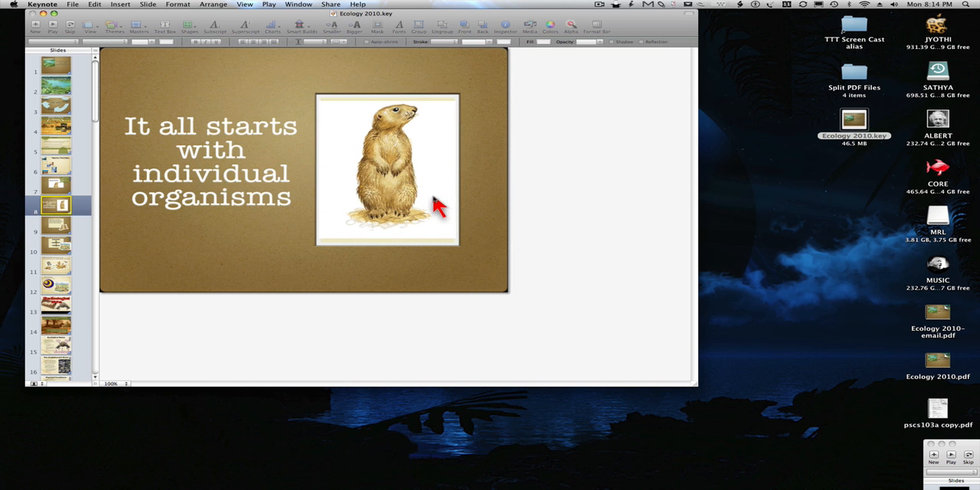
Close the presentation and show the file information of Ecology 2010.pdf on the desktop.
{"action": "left_click", "coordinate": [565, 251]}
{"action": "key", "text": "super+w"}
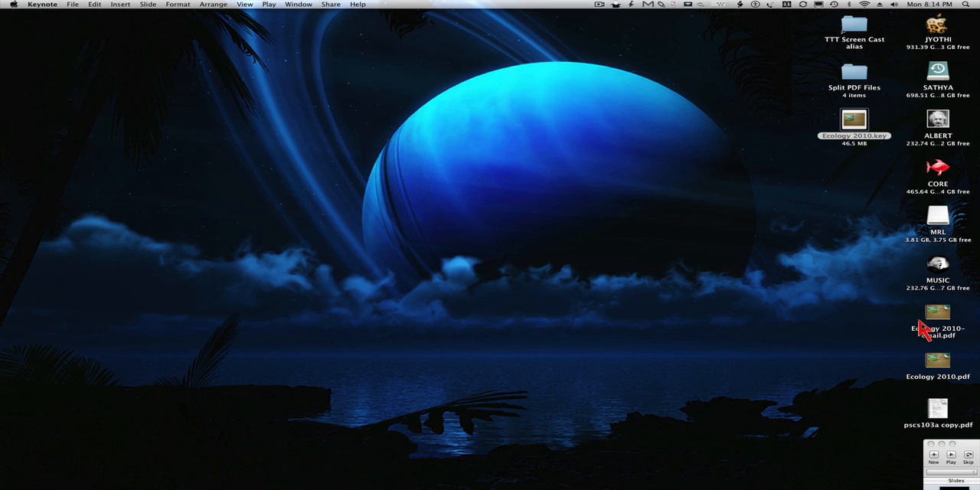
{"action": "left_click", "coordinate": [949, 366]}
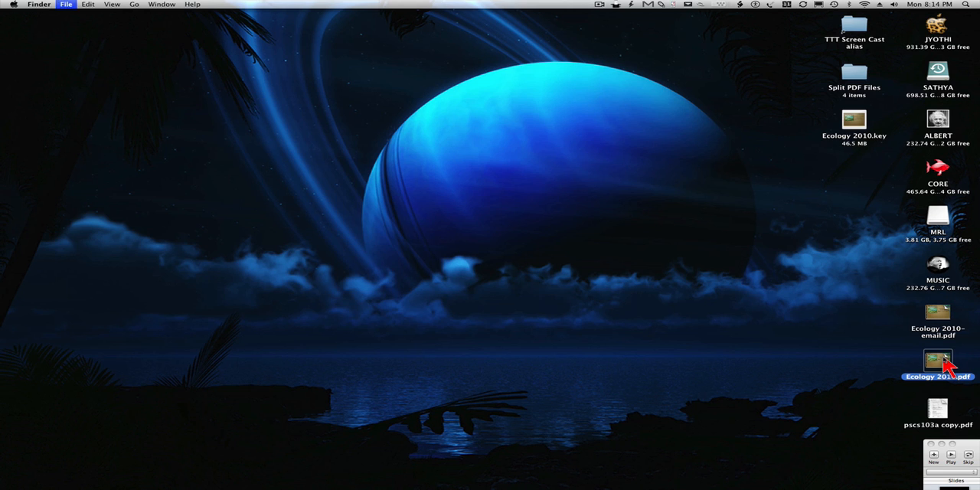
{"action": "key", "text": "super+i"}
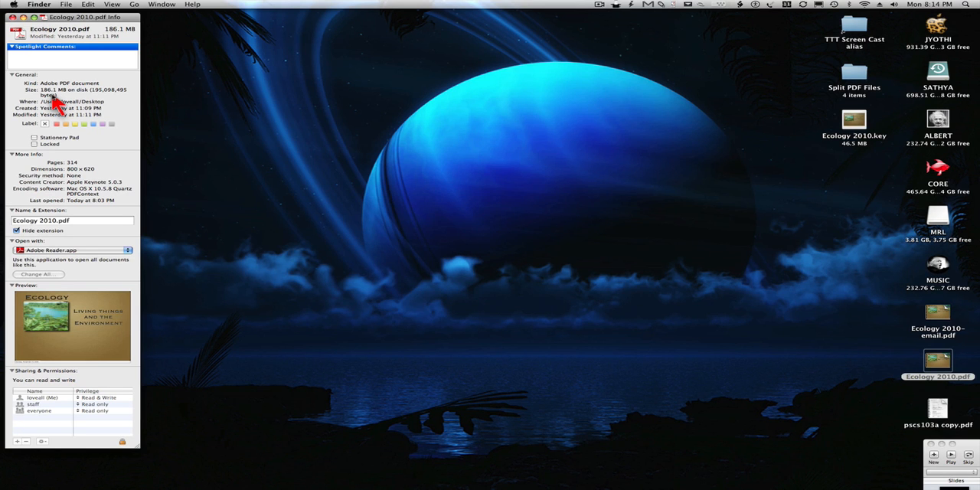
Switch to PDF Shrink and bring Ecology 2010.pdf over the Email preset, returning it to the desktop without shrinking it.
{"action": "key", "text": "super+Tab"}
{"action": "key", "text": "super+Tab"}
{"action": "key", "text": "super+Tab"}
{"action": "key", "text": "super+Tab"}
{"action": "key", "text": "super+Tab"}
{"action": "key", "text": "super+Tab"}
{"action": "key", "text": "super+Tab"}
{"action": "key", "text": "super+Tab"}
{"action": "key", "text": "super+Tab"}
{"action": "key", "text": "super+Tab"}
{"action": "key", "text": "super+Tab"}
{"action": "key", "text": "super+Tab"}
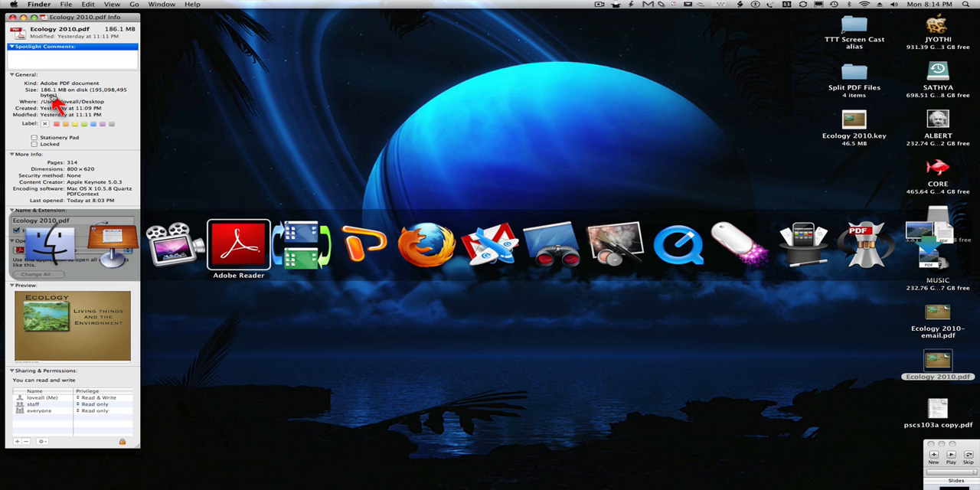
{"action": "key", "text": "super+Tab"}
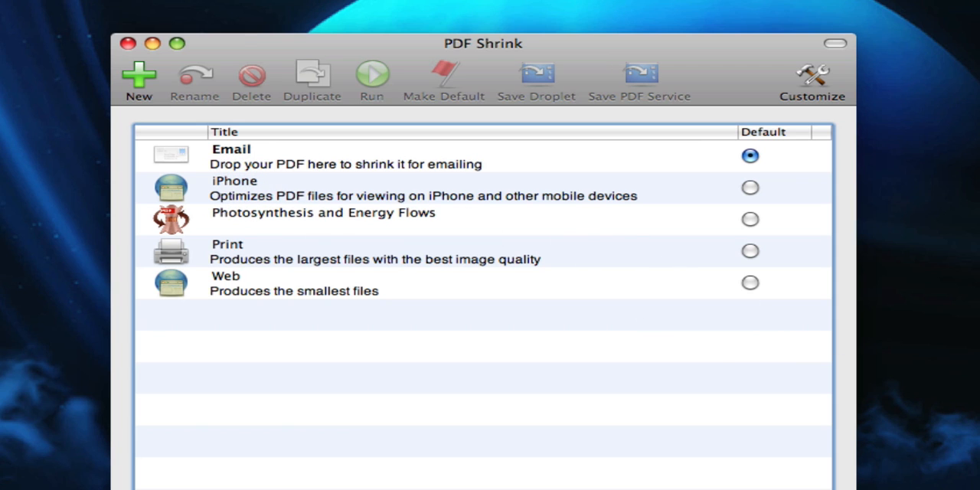
{"action": "left_click_drag", "start_coordinate": [979, 459], "coordinate": [352, 167]}
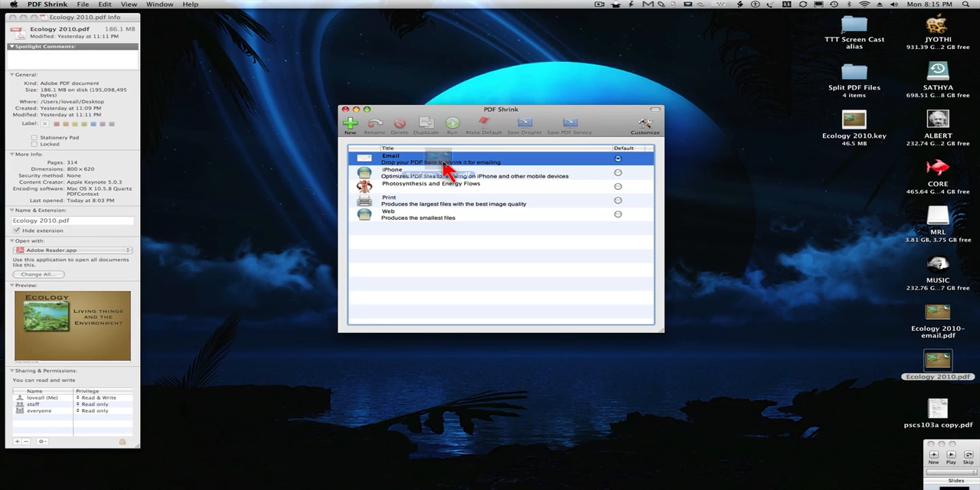
{"action": "left_click_drag", "start_coordinate": [444, 167], "coordinate": [934, 363]}
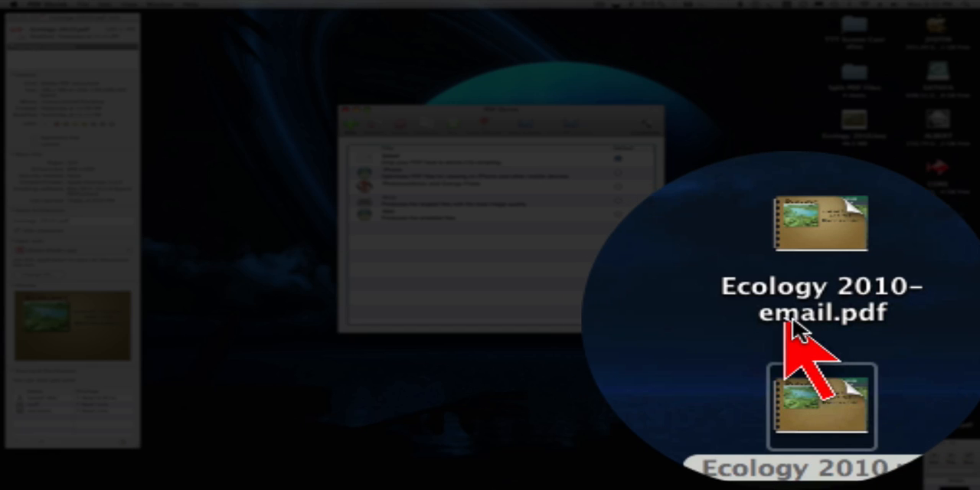
Show the file information of Ecology 2010-email.pdf to compare its size with the original PDF.
{"action": "left_click", "coordinate": [809, 318]}
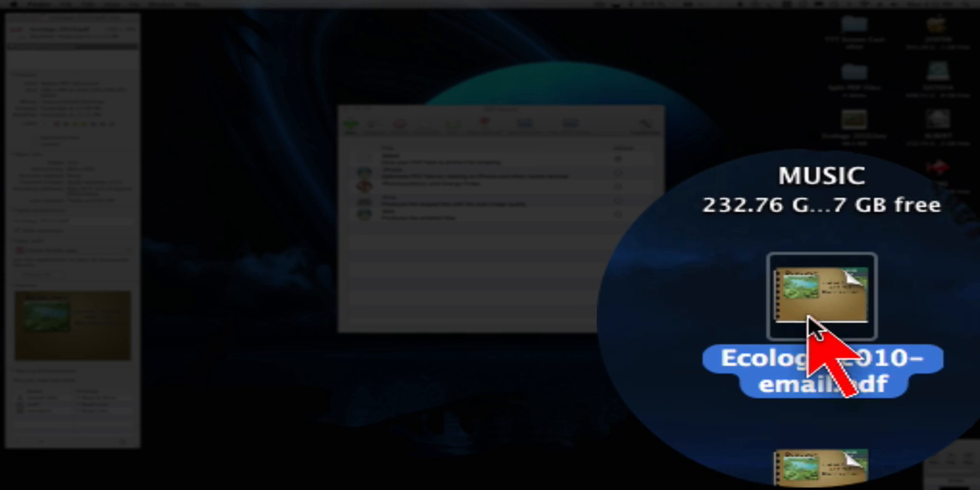
{"action": "key", "text": "super+i"}
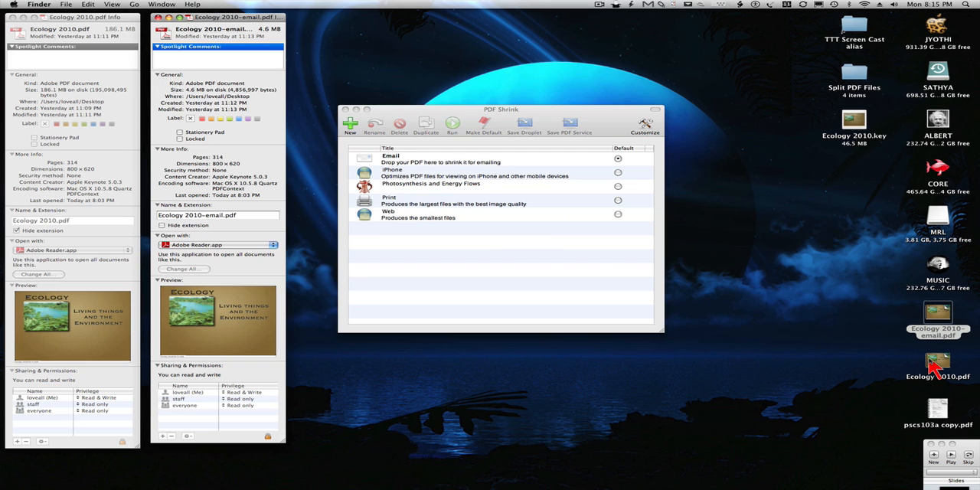
Open Ecology 2010.pdf and Ecology 2010-email.pdf in Adobe Reader and arrange their windows side by side.
{"action": "double_click", "coordinate": [934, 358]}
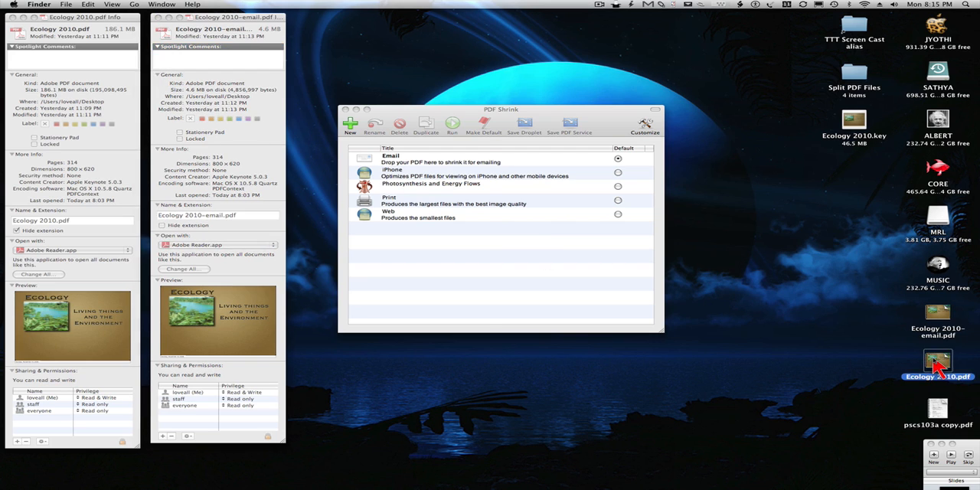
{"action": "left_click_drag", "start_coordinate": [341, 65], "coordinate": [293, 29]}
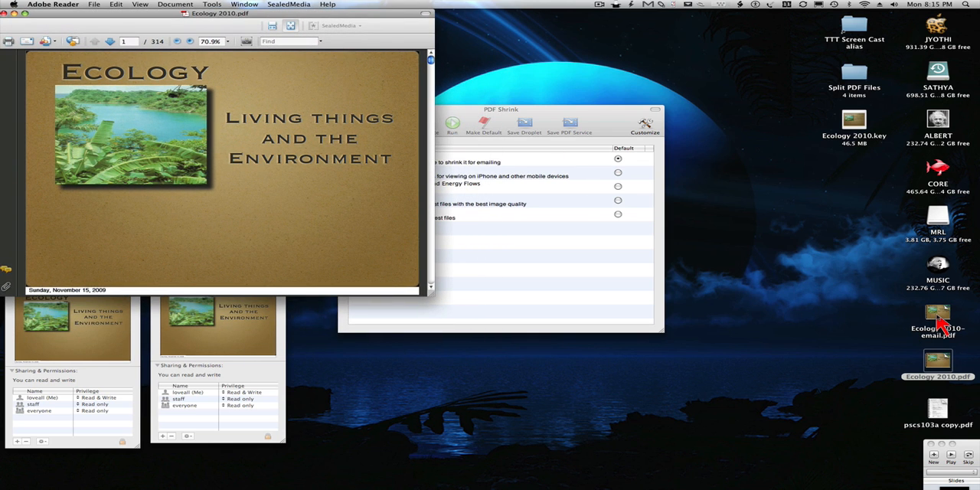
{"action": "double_click", "coordinate": [938, 323]}
{"action": "left_click_drag", "start_coordinate": [153, 35], "coordinate": [579, 22]}
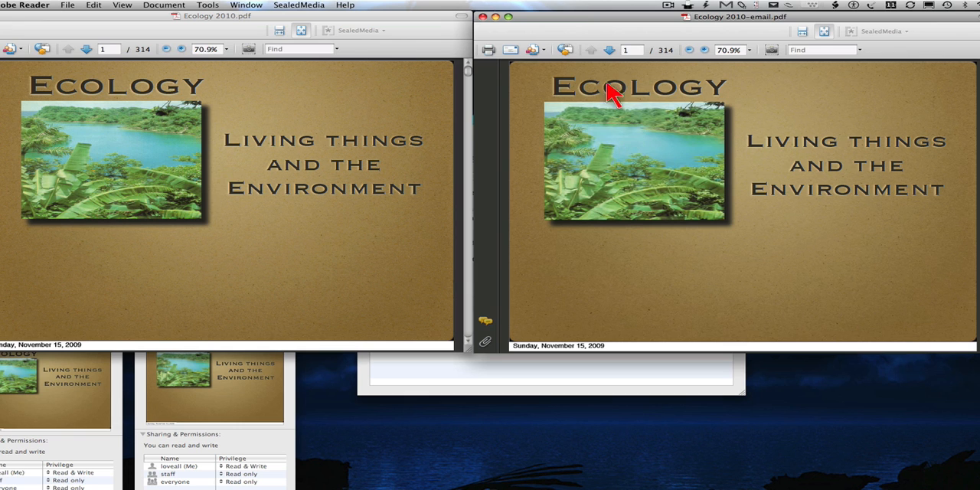
Compare the image quality of pages 2 and 3 in the original and email versions of the PDF.
{"action": "left_click", "coordinate": [609, 49]}
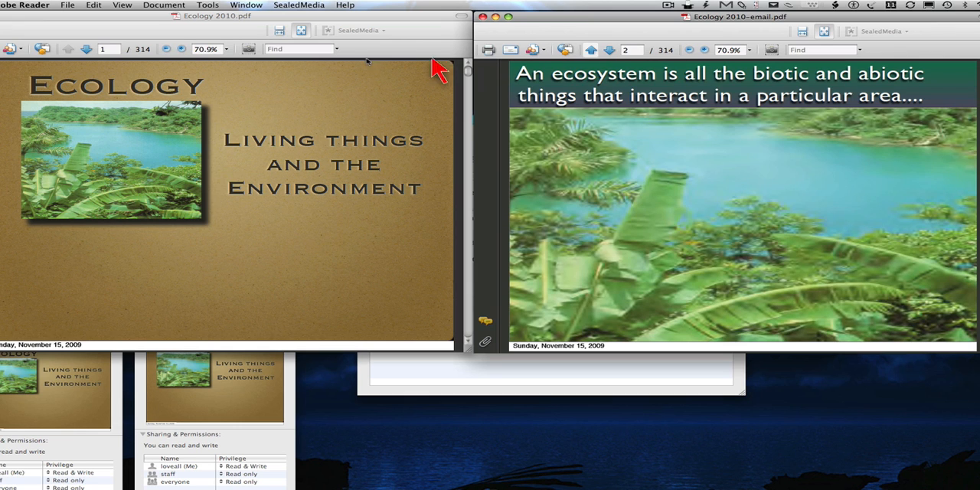
{"action": "left_click", "coordinate": [86, 49]}
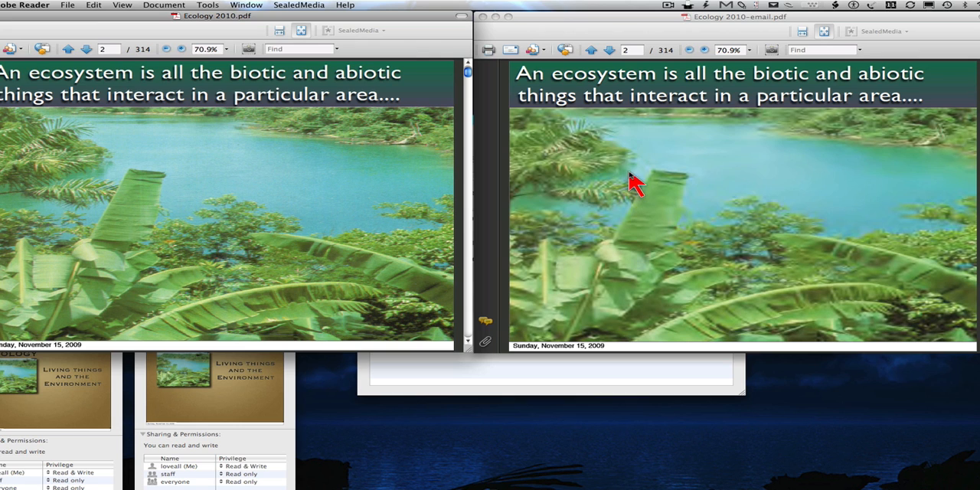
{"action": "left_click", "coordinate": [609, 50]}
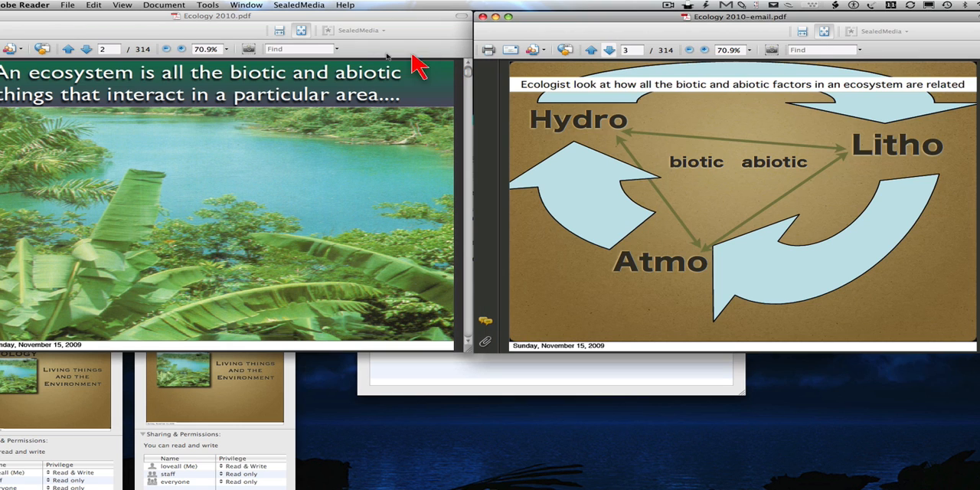
{"action": "left_click", "coordinate": [87, 49]}
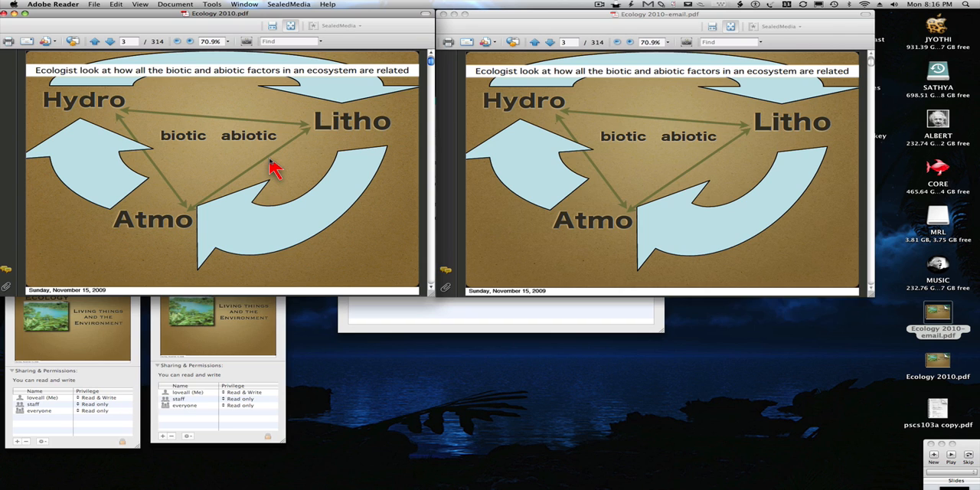
Close both PDF documents and both file information windows.
{"action": "key", "text": "super+w"}
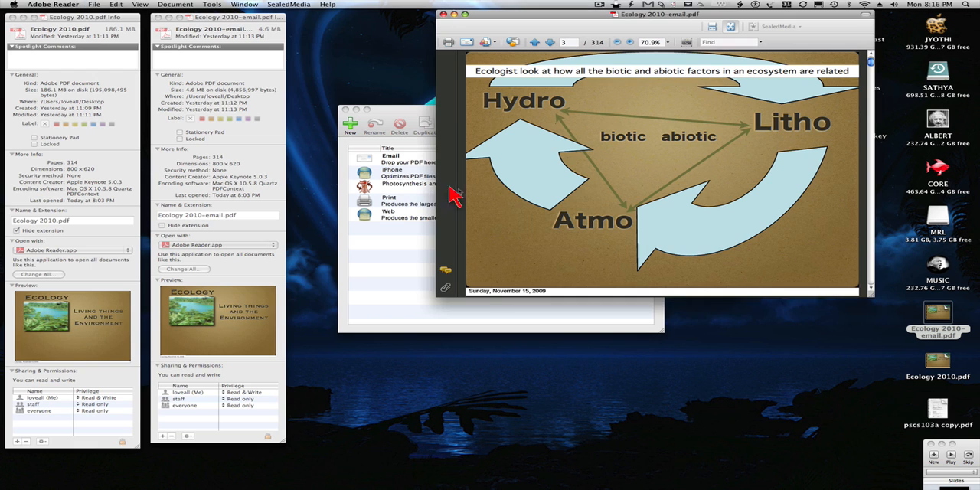
{"action": "key", "text": "super+w"}
{"action": "left_click", "coordinate": [283, 135]}
{"action": "key", "text": "super+w"}
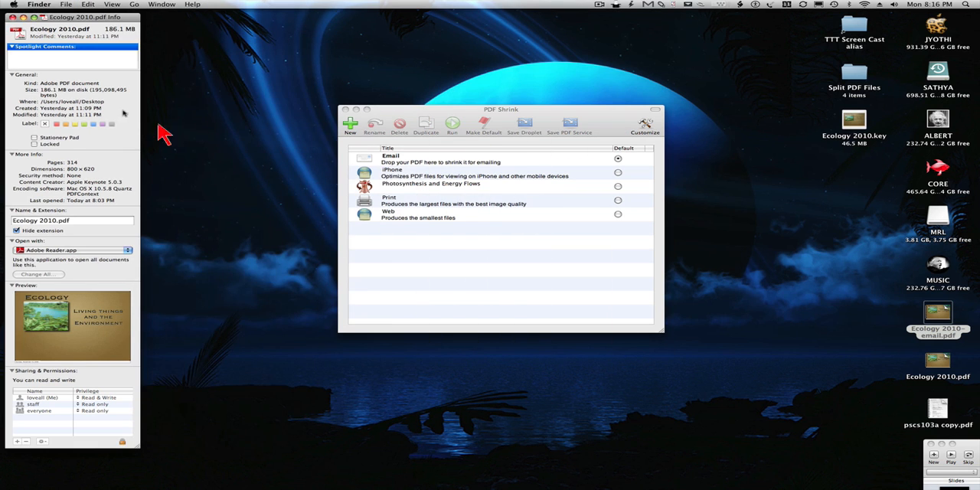
{"action": "key", "text": "super+w"}
Switch to Combine PDFs and add Ecology 2010-email.pdf from the desktop to its file list.
{"action": "key", "text": "super+Tab"}
{"action": "key", "text": "super+Tab"}
{"action": "key", "text": "super+Tab"}
{"action": "key", "text": "super+Tab"}
{"action": "key", "text": "super+Tab"}
{"action": "key", "text": "super+Tab"}
{"action": "key", "text": "super+Tab"}
{"action": "key", "text": "super+Tab"}
{"action": "key", "text": "super+Tab"}
{"action": "key", "text": "super+Tab"}
{"action": "key", "text": "super+Tab"}
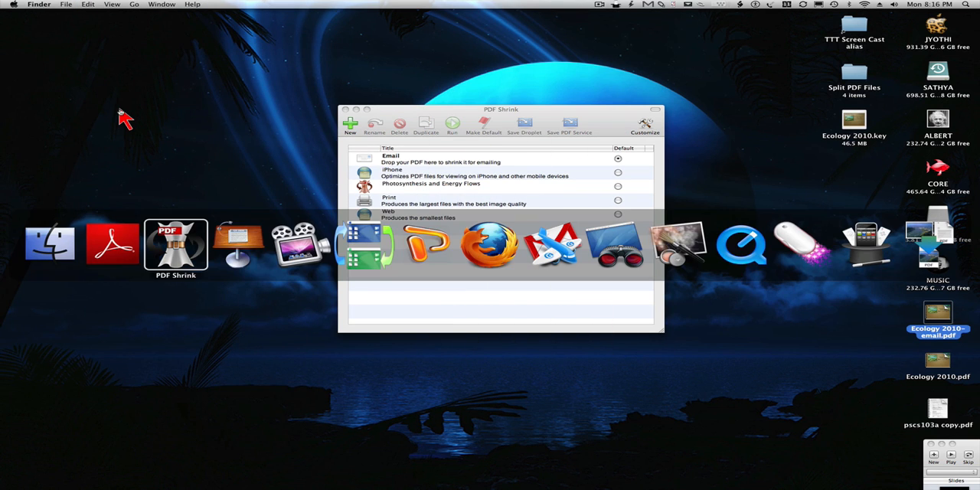
{"action": "key", "text": "super+Tab"}
{"action": "key", "text": "super+Tab"}
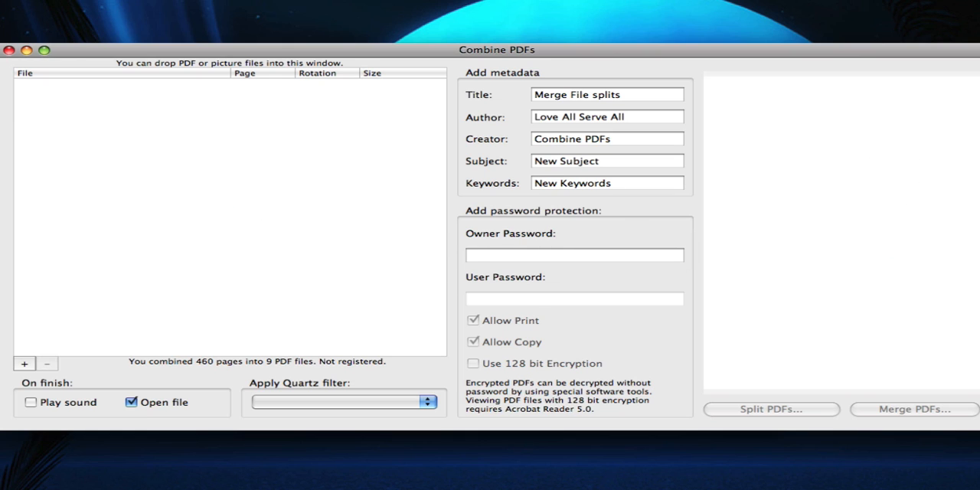
{"action": "left_click_drag", "start_coordinate": [979, 322], "coordinate": [228, 223]}
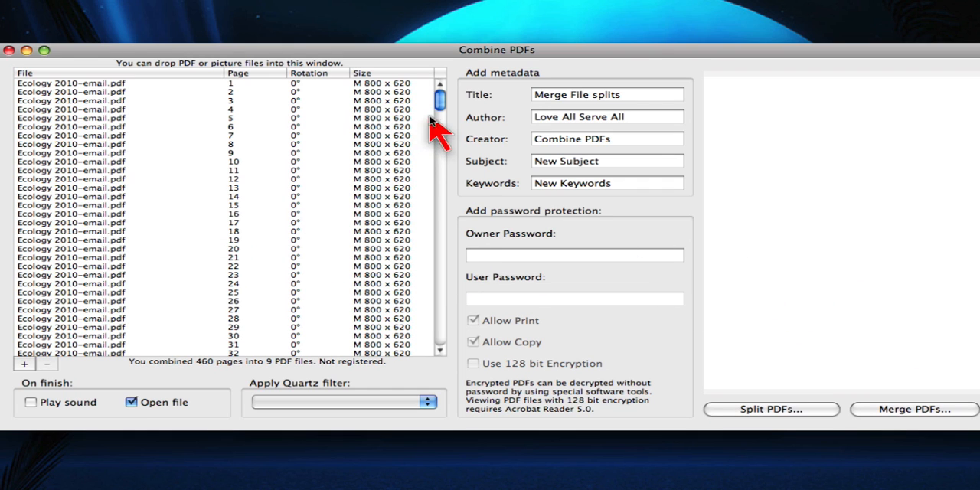
{"action": "left_click_drag", "start_coordinate": [438, 104], "coordinate": [417, 104]}
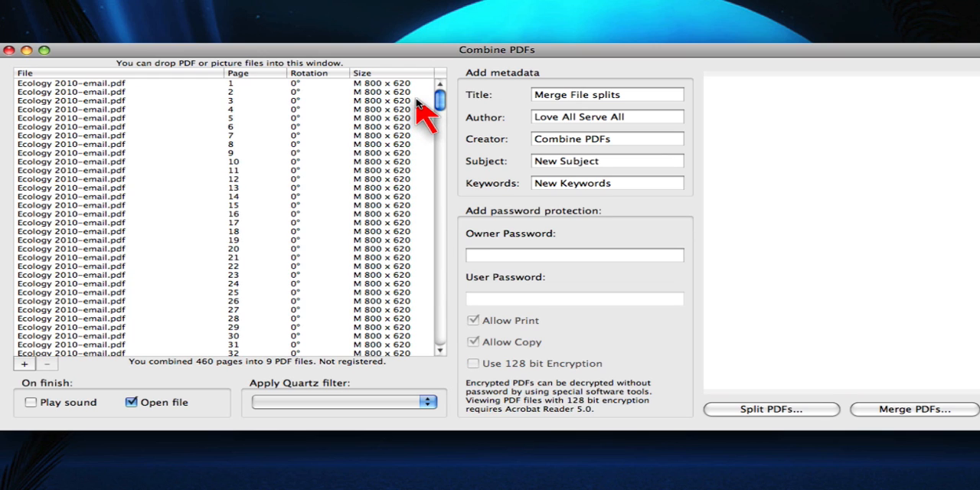
Remove pages 11 through 314 of Ecology 2010-email.pdf from the file list.
{"action": "left_click", "coordinate": [242, 171]}
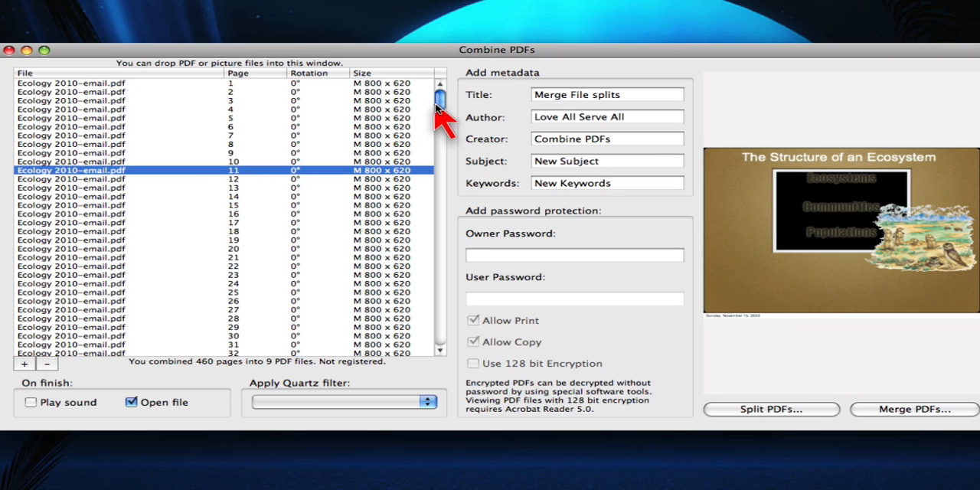
{"action": "left_click_drag", "start_coordinate": [438, 105], "coordinate": [443, 312]}
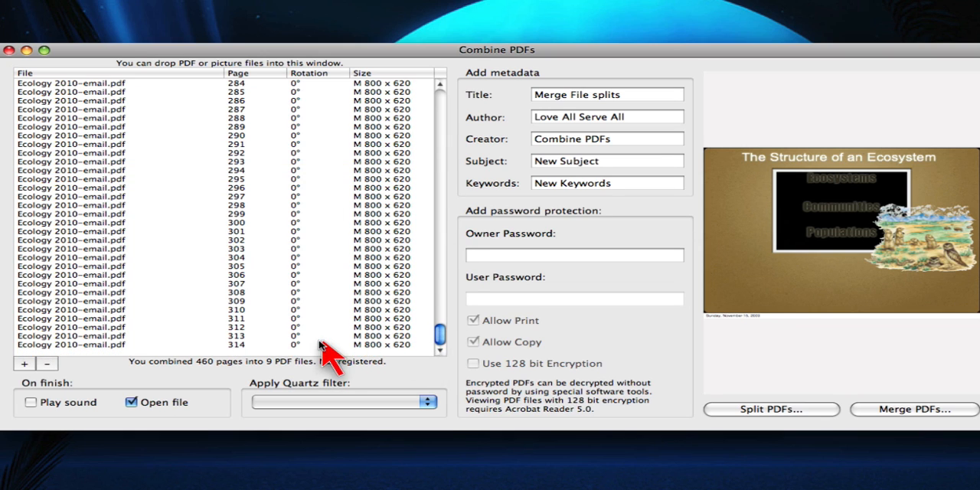
{"action": "key", "text": "super+a"}
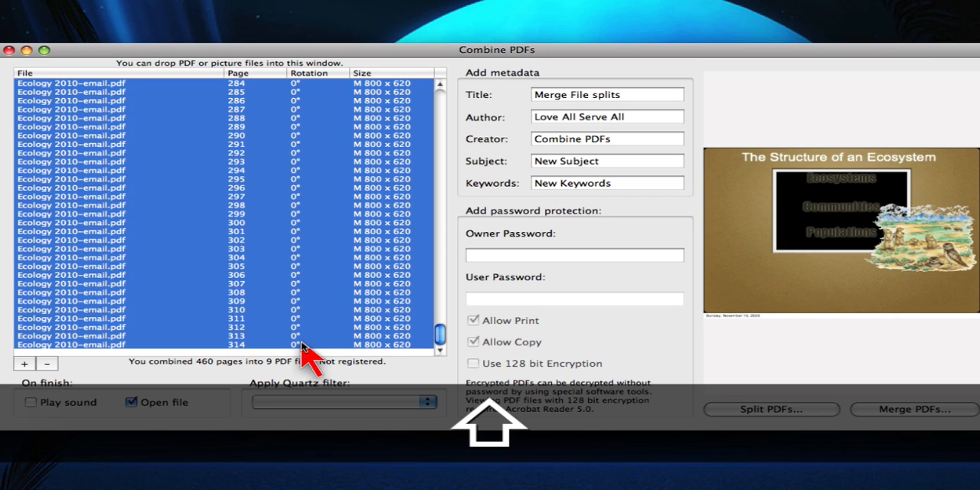
{"action": "left_click", "coordinate": [47, 365]}
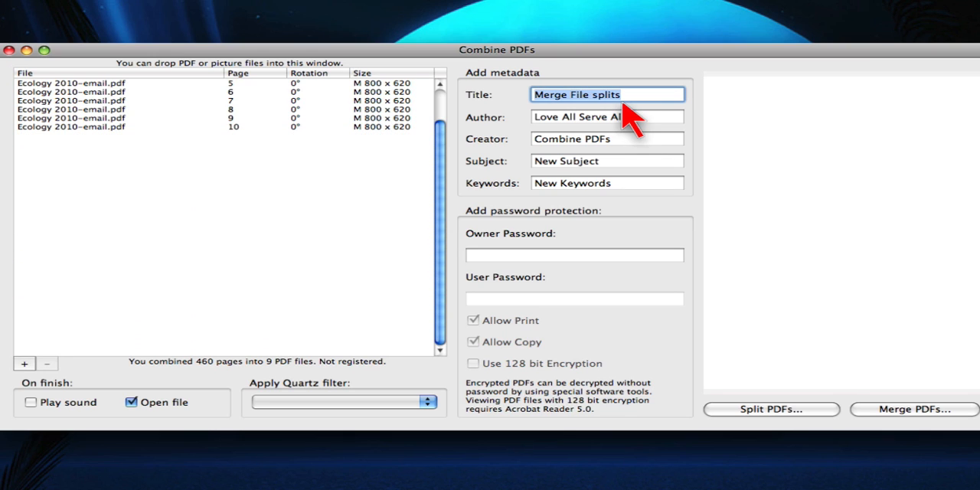
Set the metadata title to First 10 slides and merge the remaining pages into a PDF saved under that name.
{"action": "type", "text": "First 10 slide"}
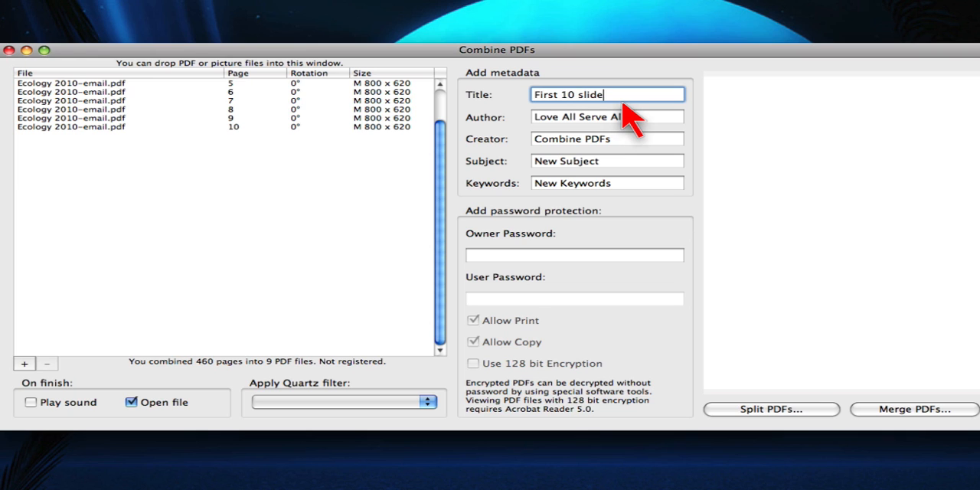
{"action": "type", "text": "s"}
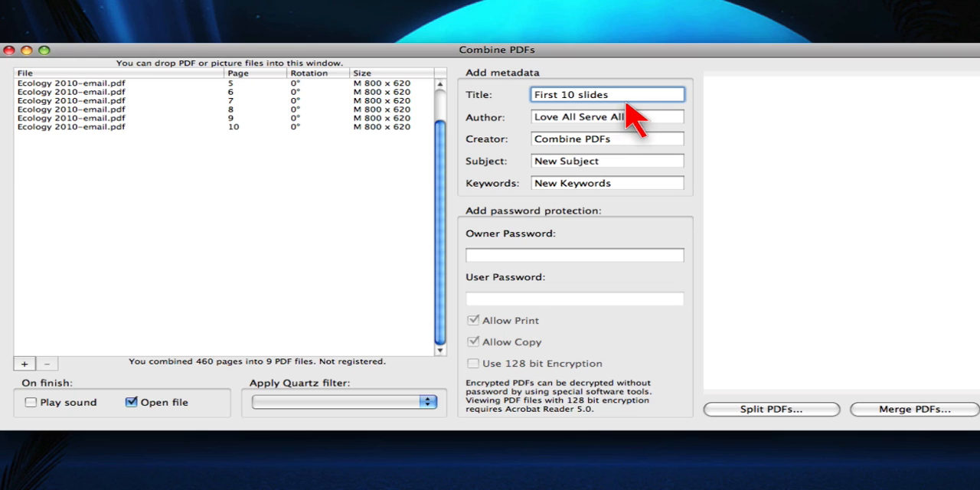
{"action": "left_click", "coordinate": [935, 410]}
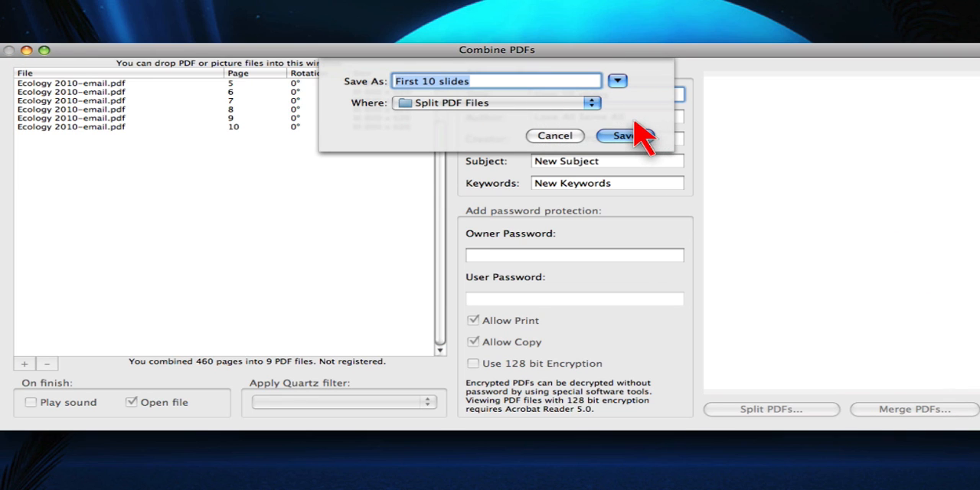
{"action": "left_click", "coordinate": [635, 136]}
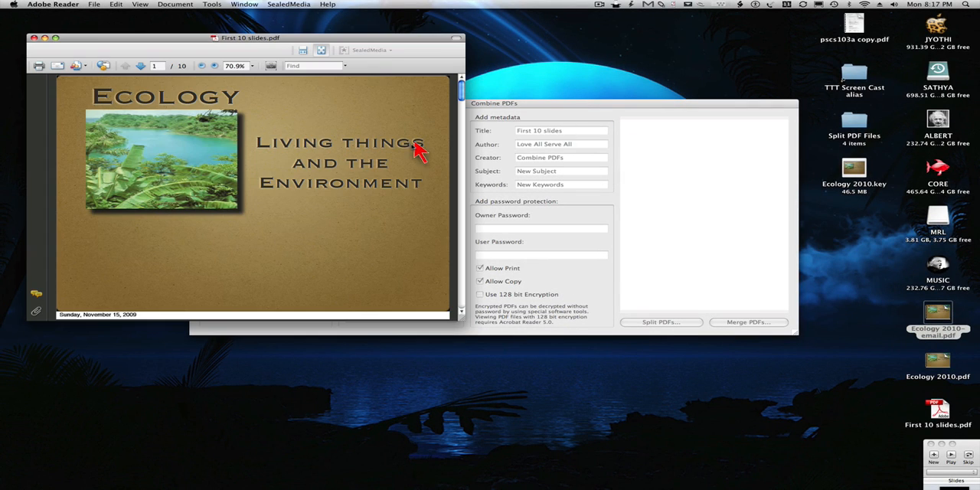
Look through First 10 slides.pdf to its last page and quit Adobe Reader.
{"action": "scroll", "coordinate": [386, 188], "scroll_direction": "down", "scroll_amount": 10}
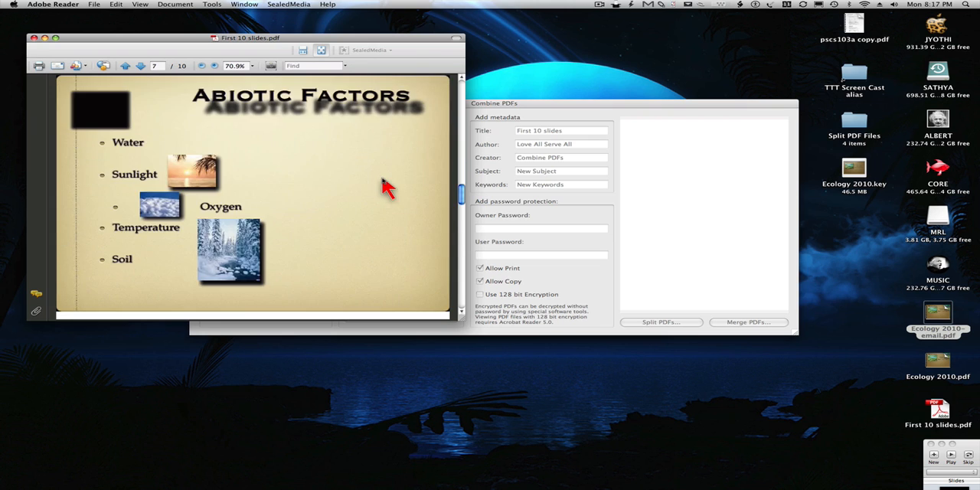
{"action": "scroll", "coordinate": [387, 189], "scroll_direction": "down", "scroll_amount": 1}
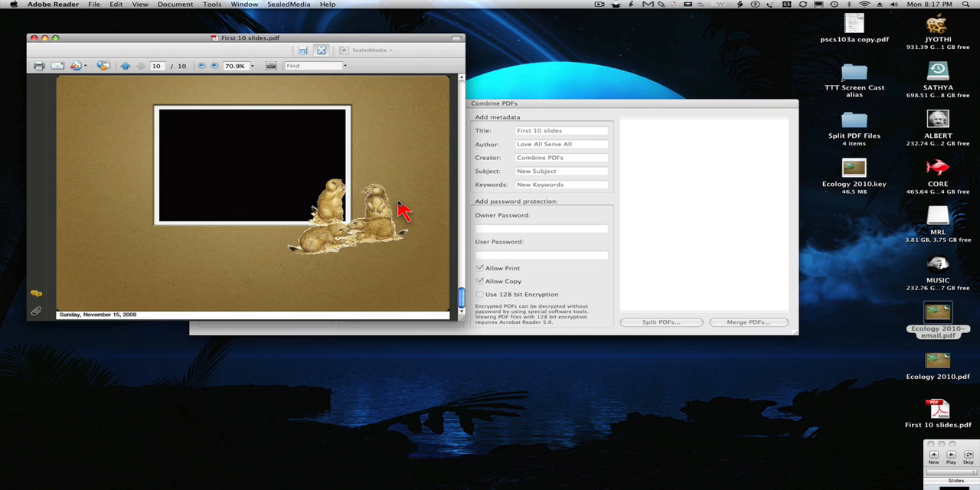
{"action": "key", "text": "super+q"}
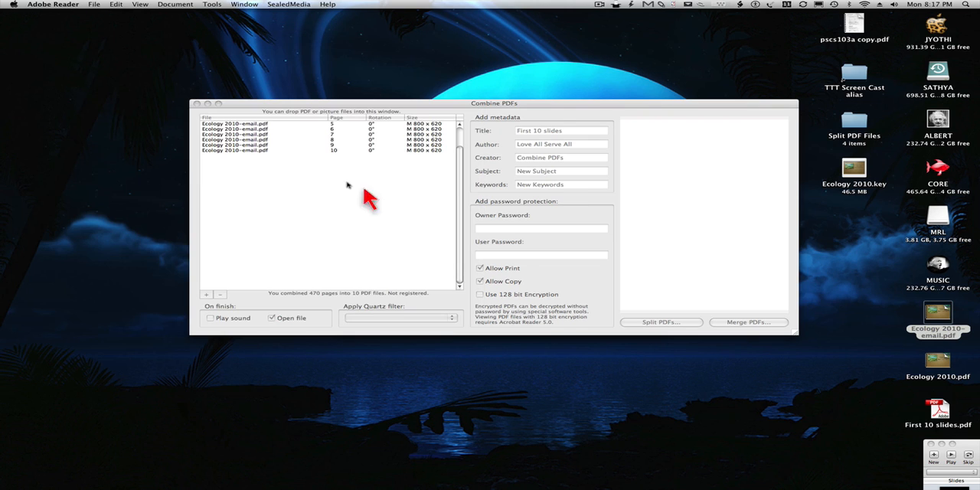
Remove all Ecology 2010-email.pdf pages from the Combine PDFs list and add pscs103a copy.pdf from the desktop.
{"action": "left_click", "coordinate": [304, 151]}
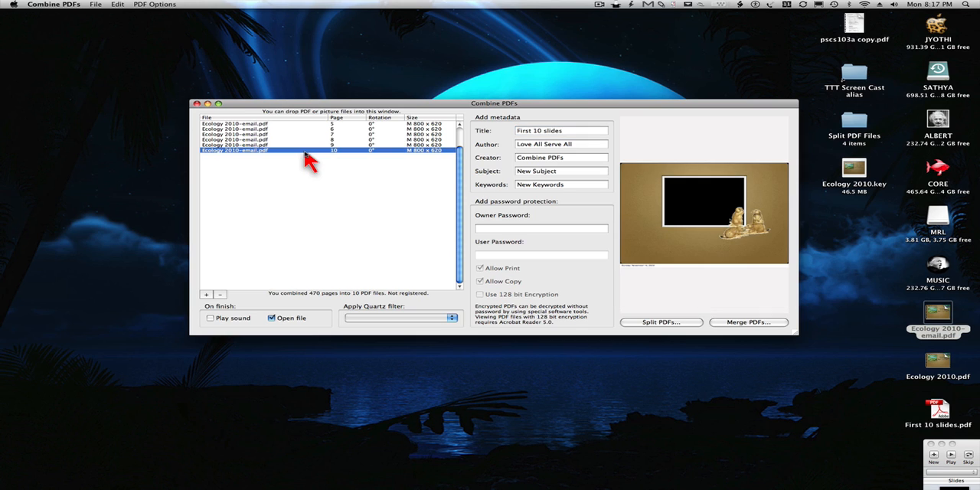
{"action": "left_click", "coordinate": [251, 125], "text": "shift"}
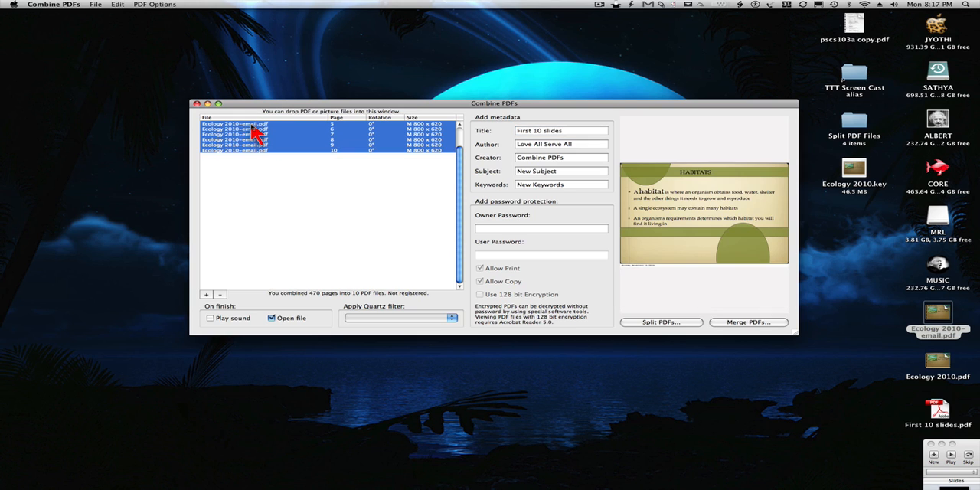
{"action": "left_click", "coordinate": [220, 295]}
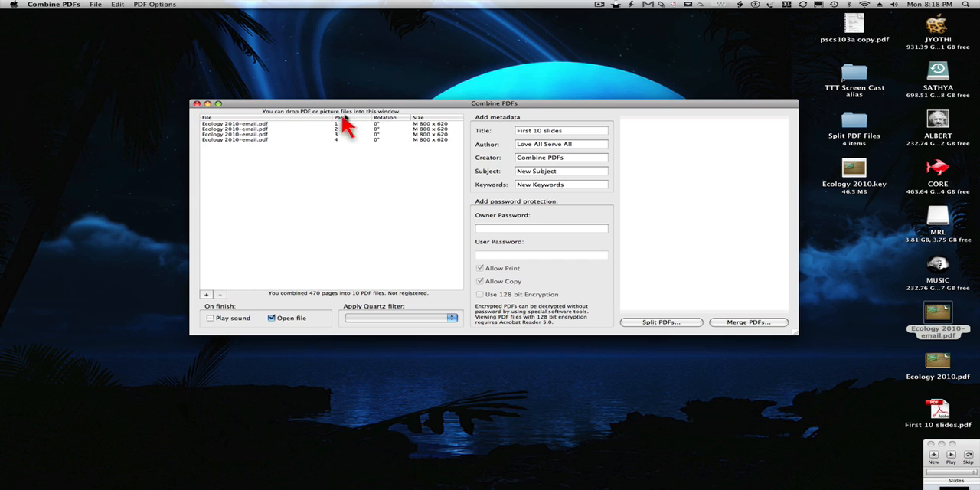
{"action": "left_click", "coordinate": [299, 124]}
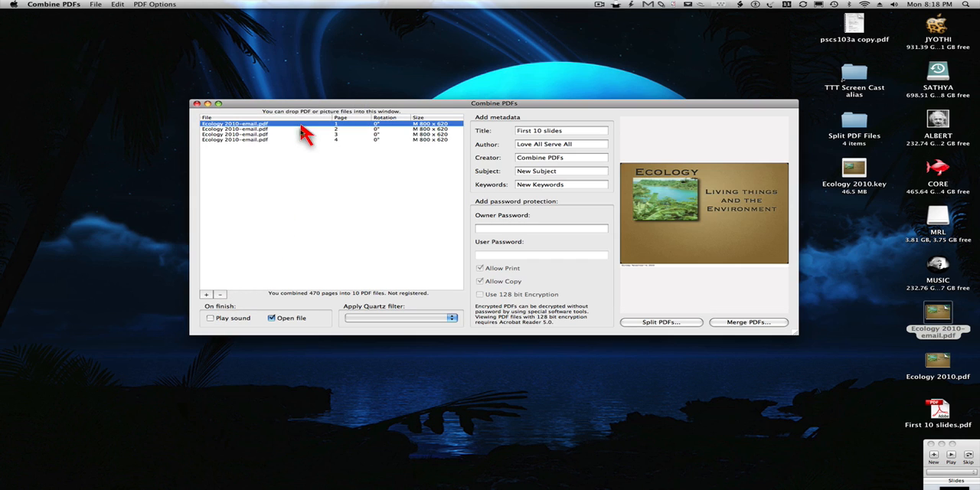
{"action": "left_click", "coordinate": [285, 140], "text": "shift"}
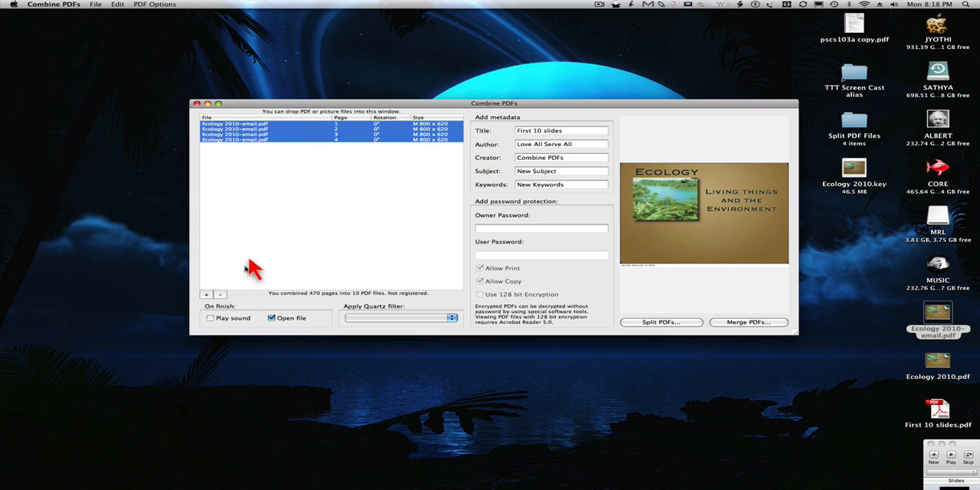
{"action": "left_click", "coordinate": [222, 295]}
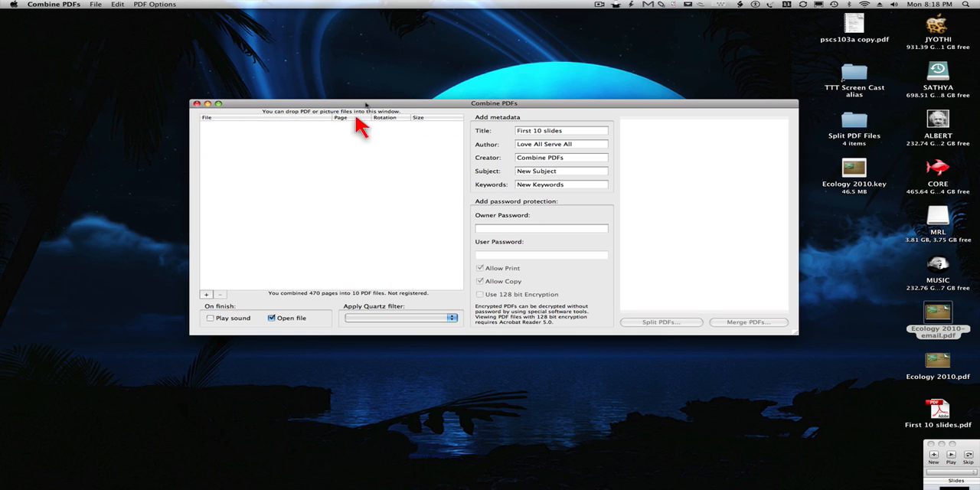
{"action": "mouse_move", "coordinate": [389, 102]}
{"action": "left_mouse_down"}
{"action": "mouse_move", "coordinate": [381, 94]}
{"action": "mouse_move", "coordinate": [383, 102]}
{"action": "left_mouse_up"}
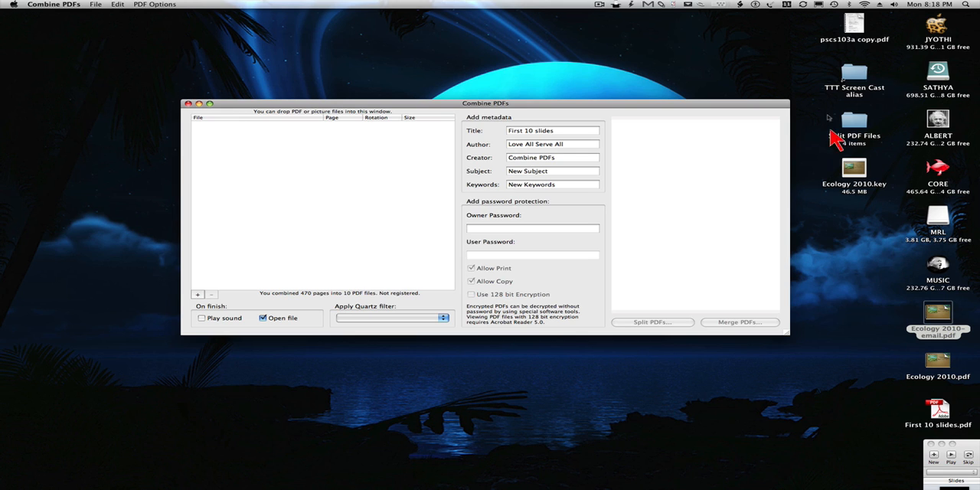
{"action": "left_click_drag", "start_coordinate": [852, 44], "coordinate": [335, 173]}
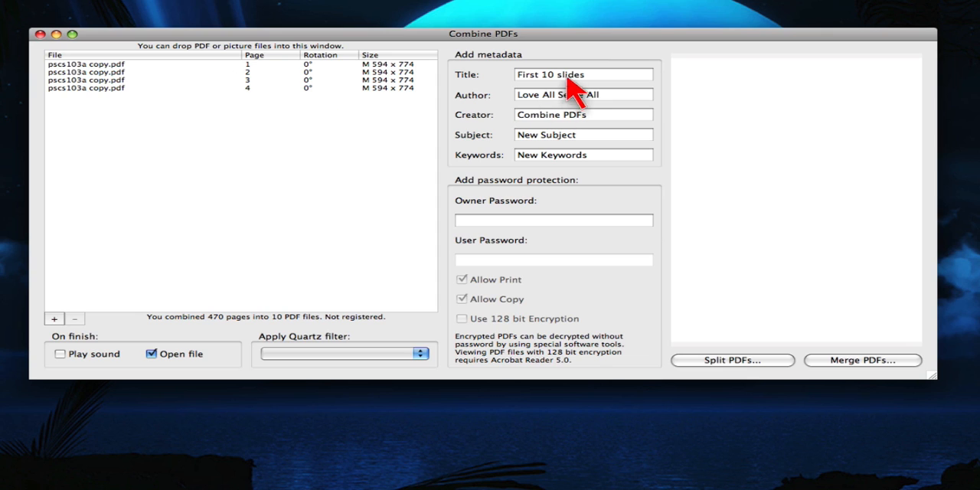
Set the title to Split Test and split pscs103a copy.pdf into separate PDFs in the desktop folder Split PDF Files.
{"action": "triple_click", "coordinate": [563, 75]}
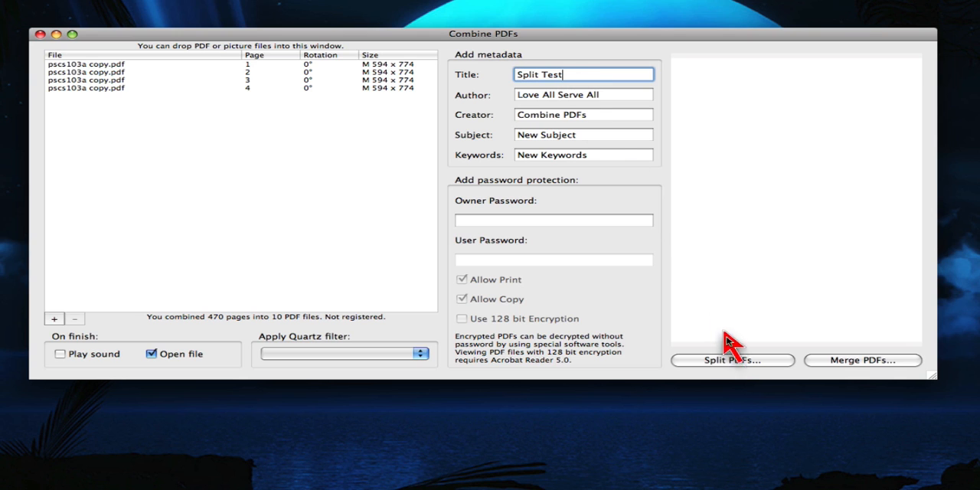
{"action": "left_click", "coordinate": [711, 360]}
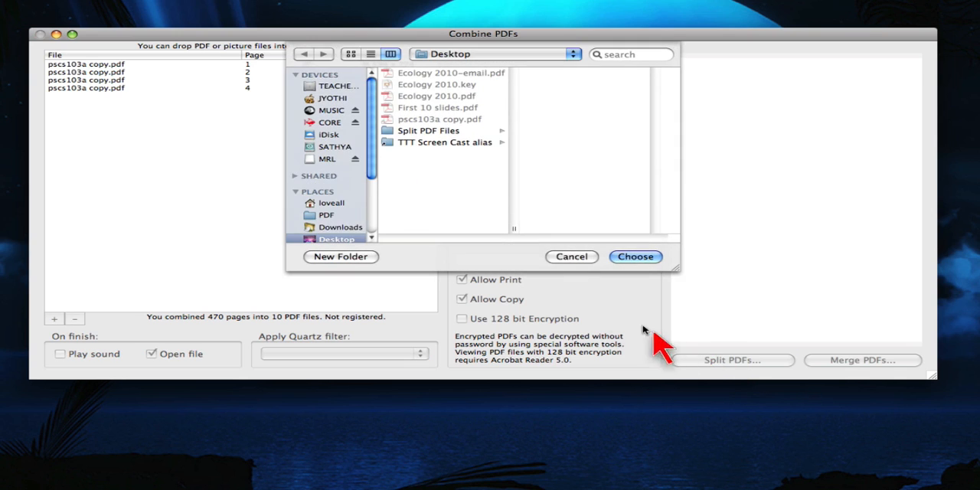
{"action": "left_click", "coordinate": [414, 134]}
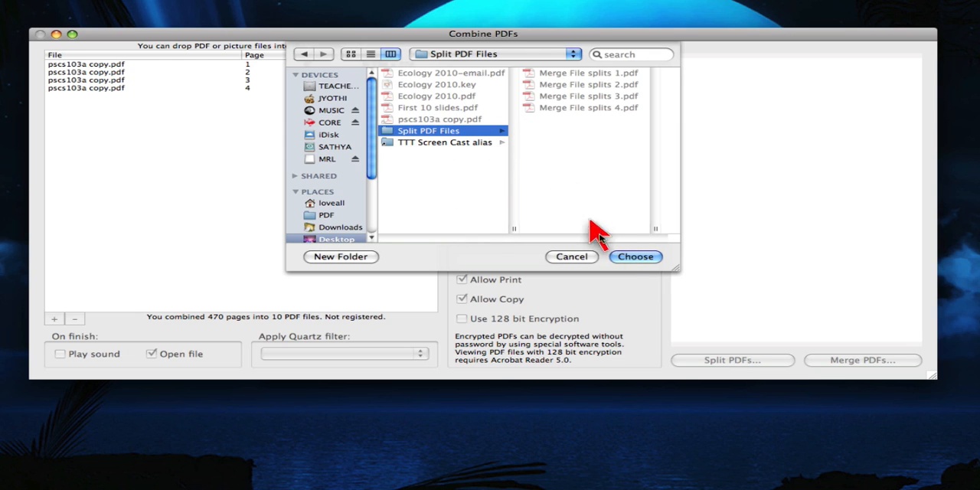
{"action": "left_click", "coordinate": [626, 258]}
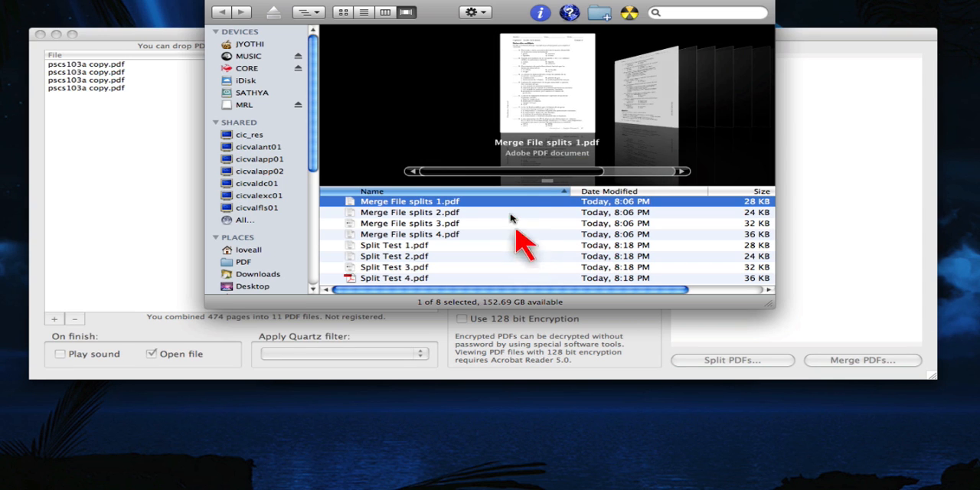
Open Merge File splits 2.pdf to examine the single split page, then close the document and the folder window.
{"action": "key", "text": "Down"}
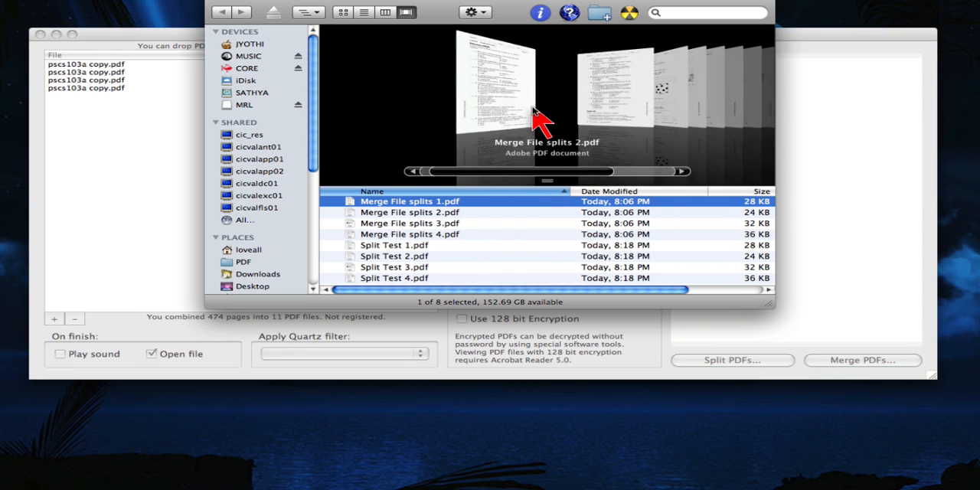
{"action": "double_click", "coordinate": [408, 217]}
{"action": "scroll", "coordinate": [407, 219], "scroll_direction": "down", "scroll_amount": 10}
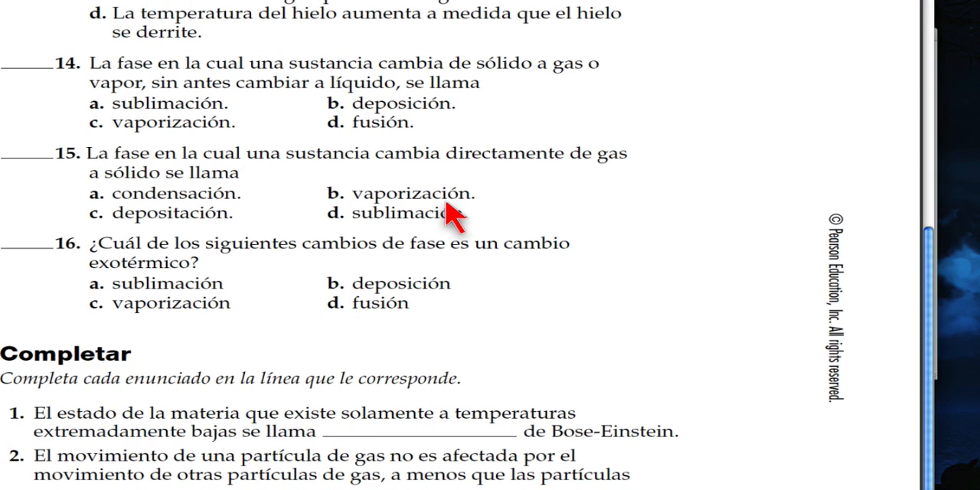
{"action": "scroll", "coordinate": [452, 217], "scroll_direction": "up", "scroll_amount": 10}
{"action": "key", "text": "super+w"}
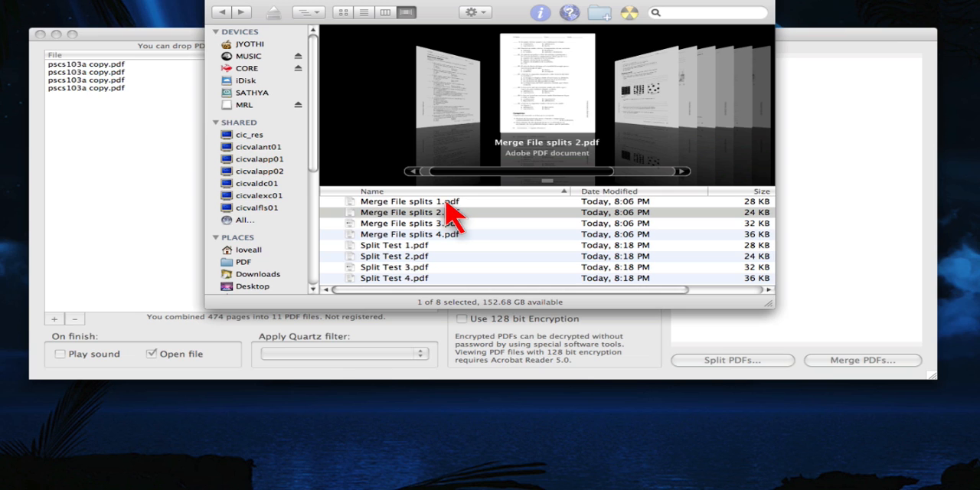
{"action": "left_click", "coordinate": [385, 17]}
{"action": "key", "text": "super+w"}
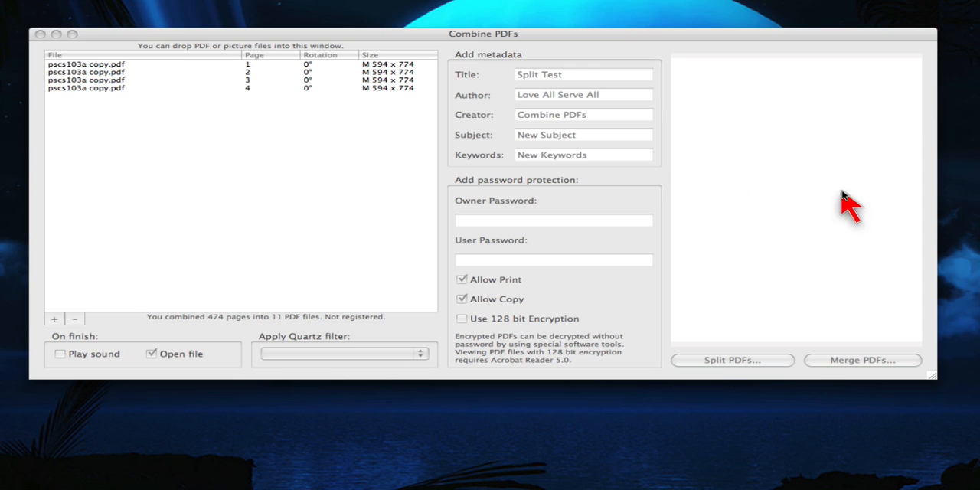
Preview the pages of pscs103a copy.pdf from page 4 back to page 1 in Combine PDFs.
{"action": "left_click", "coordinate": [292, 79]}
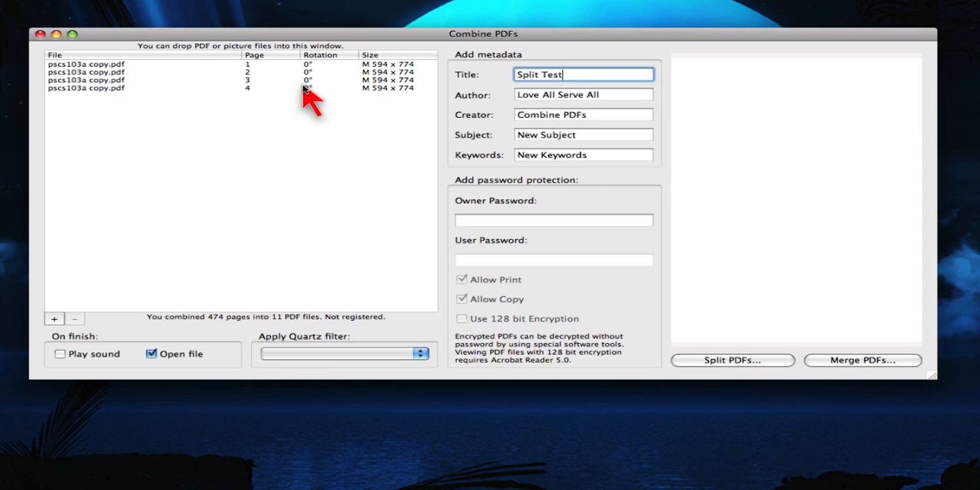
{"action": "left_click", "coordinate": [316, 88]}
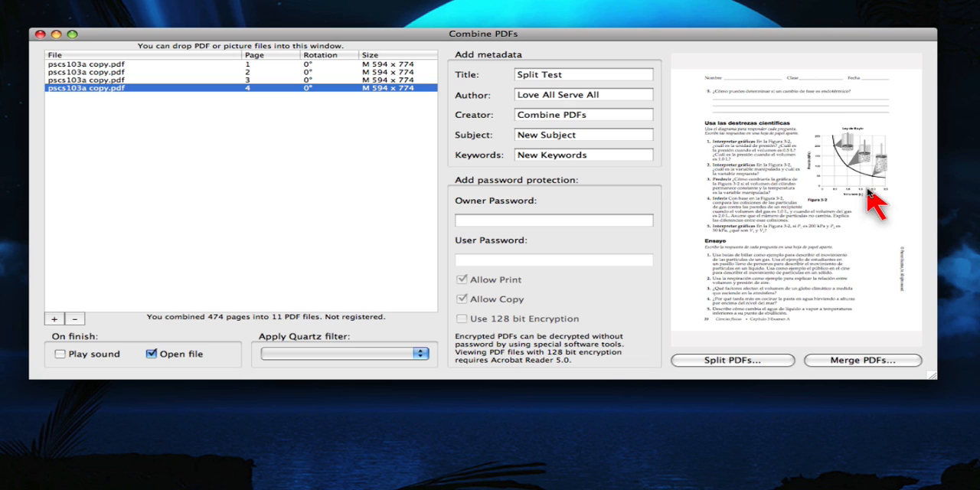
{"action": "key", "text": "Up"}
{"action": "key", "text": "Up"}
{"action": "key", "text": "Up"}
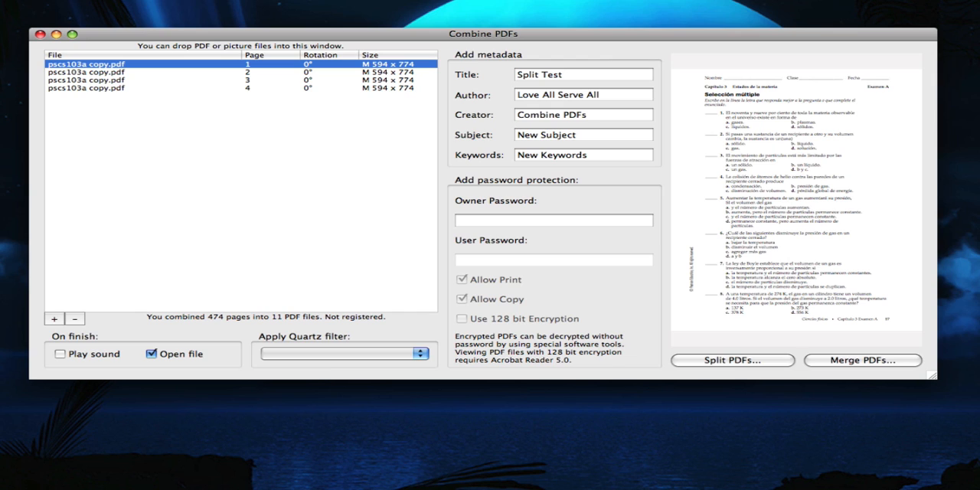
Add First 10 slides.pdf to the file list and move its page 5 between pages 3 and 4 of pscs103a copy.pdf.
{"action": "left_click_drag", "start_coordinate": [827, 413], "coordinate": [218, 157]}
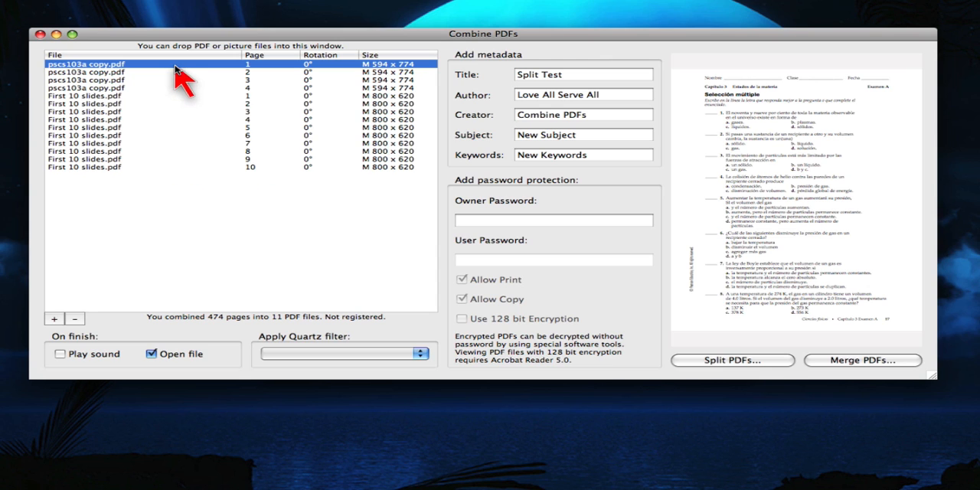
{"action": "left_click_drag", "start_coordinate": [113, 127], "coordinate": [103, 84]}
Preview the reordered pages from page 1 of pscs103a copy.pdf down to page 8 of First 10 slides.pdf.
{"action": "left_click", "coordinate": [115, 66]}
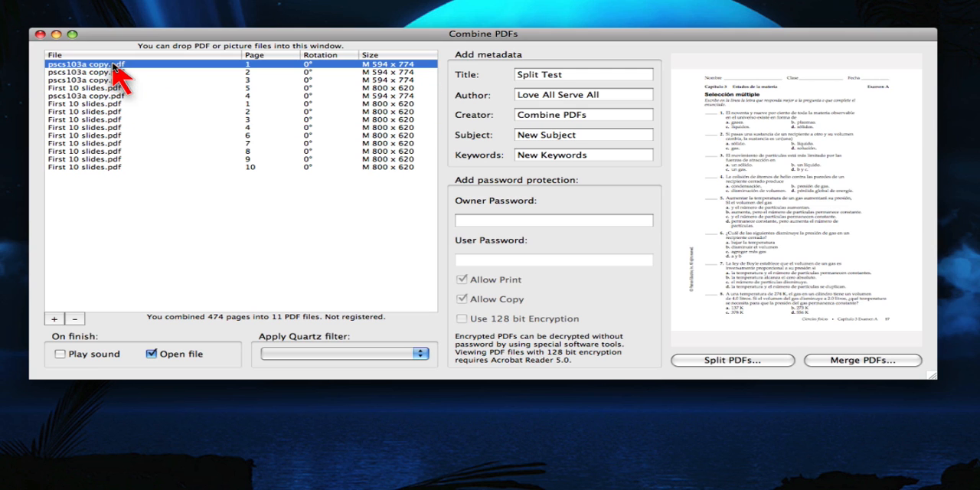
{"action": "key", "text": "Down"}
{"action": "key", "text": "Down"}
{"action": "key", "text": "Down"}
{"action": "key", "text": "Down"}
{"action": "key", "text": "Down"}
{"action": "key", "text": "Down"}
{"action": "key", "text": "Down"}
{"action": "key", "text": "Down"}
{"action": "key", "text": "Down"}
{"action": "key", "text": "Down"}
{"action": "key", "text": "Down"}
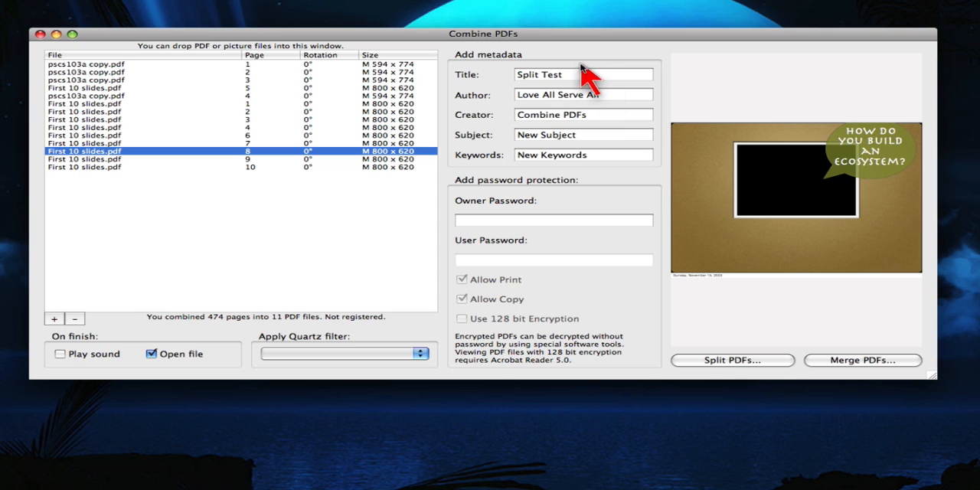
Set the metadata title to Test Review and merge the listed PDF pages into Test Review on the Desktop.
{"action": "triple_click", "coordinate": [583, 74]}
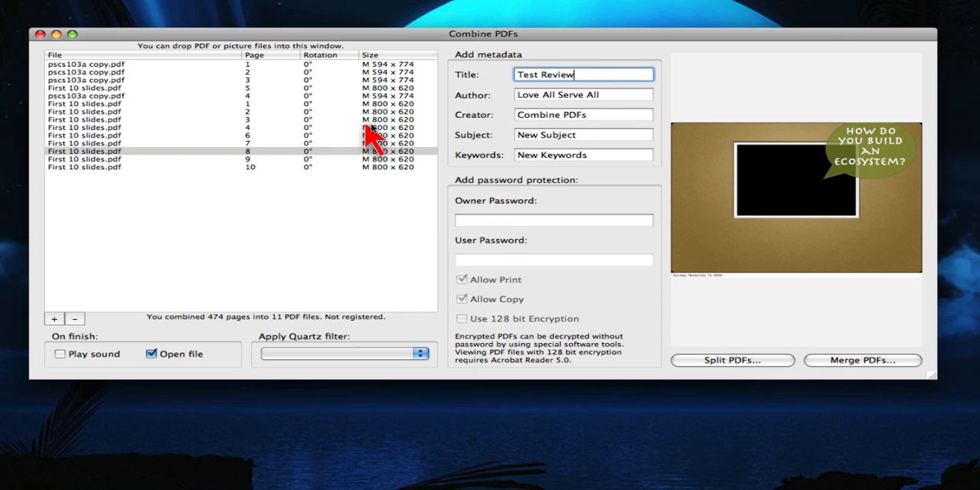
{"action": "left_click", "coordinate": [842, 364]}
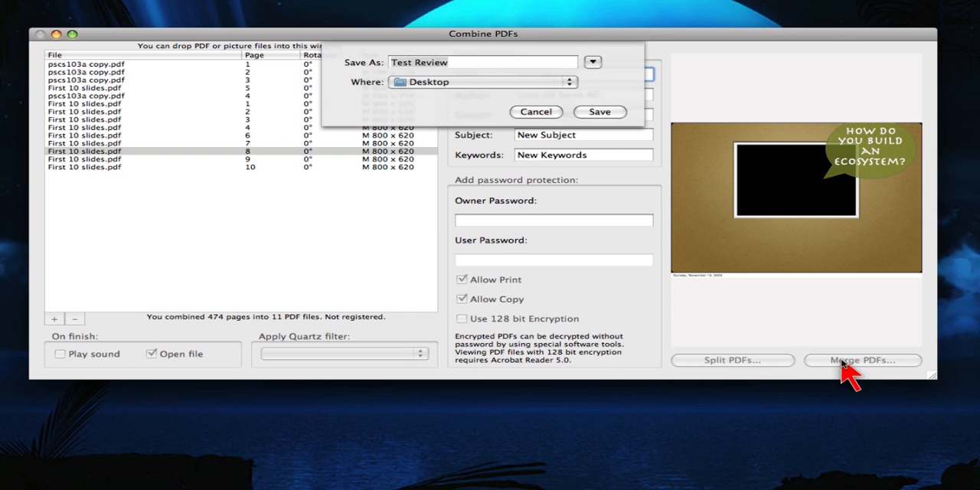
{"action": "key", "text": "Return"}
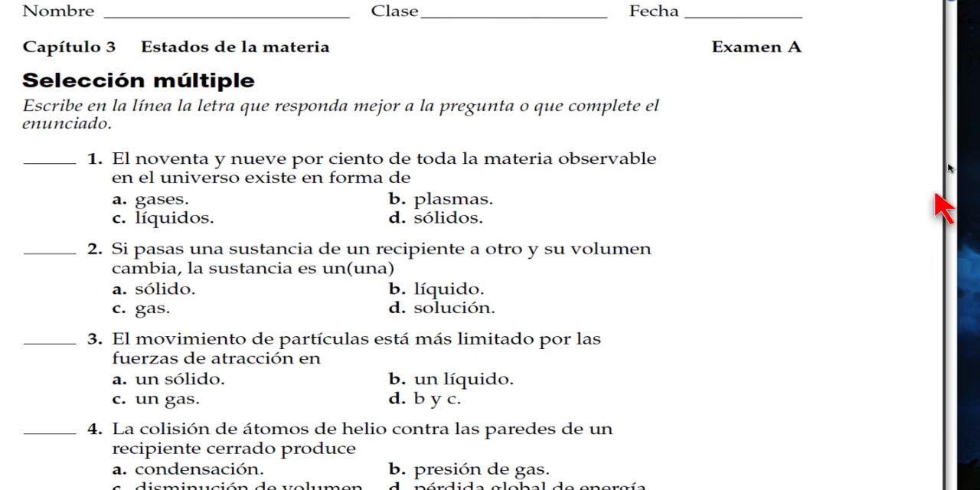
Look through the pages of the merged Test Review.pdf toward the end and back, then close the document.
{"action": "left_click_drag", "start_coordinate": [953, 1], "coordinate": [969, 408]}
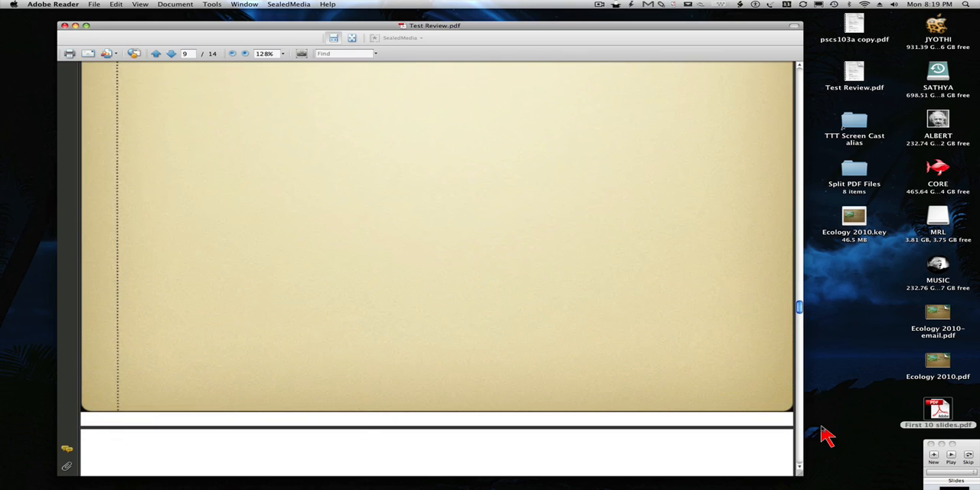
{"action": "scroll", "coordinate": [823, 428], "scroll_direction": "down", "scroll_amount": 10}
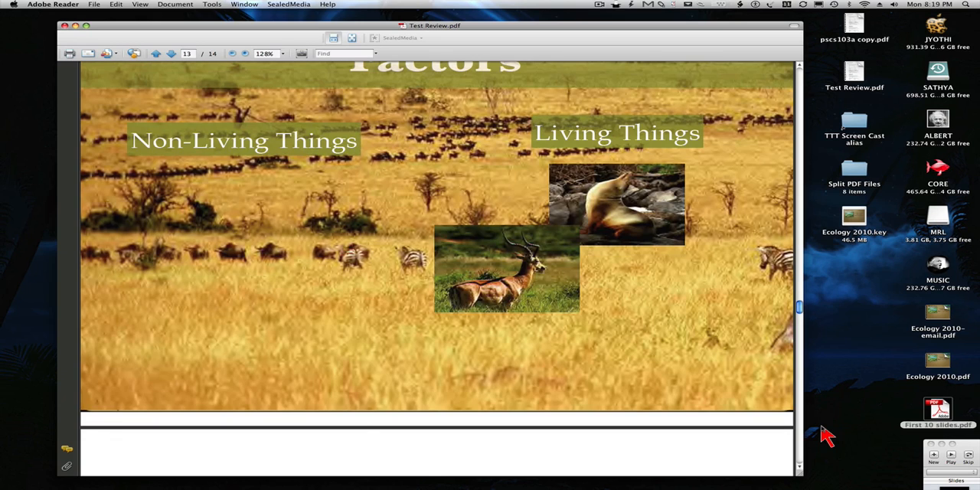
{"action": "scroll", "coordinate": [735, 245], "scroll_direction": "up", "scroll_amount": 15}
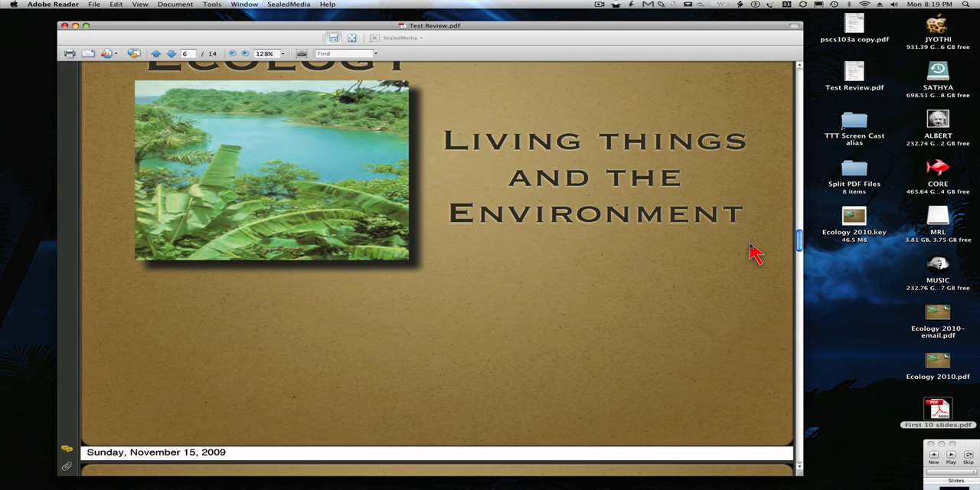
{"action": "key", "text": "super+w"}
Check the file size of Test Review.pdf on the desktop in its file information, then close the information window.
{"action": "left_click", "coordinate": [846, 259]}
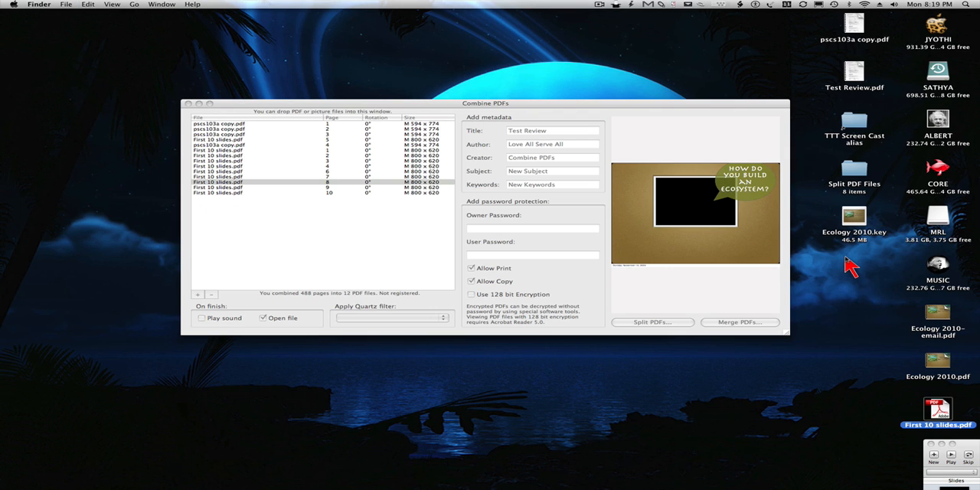
{"action": "left_click", "coordinate": [854, 84]}
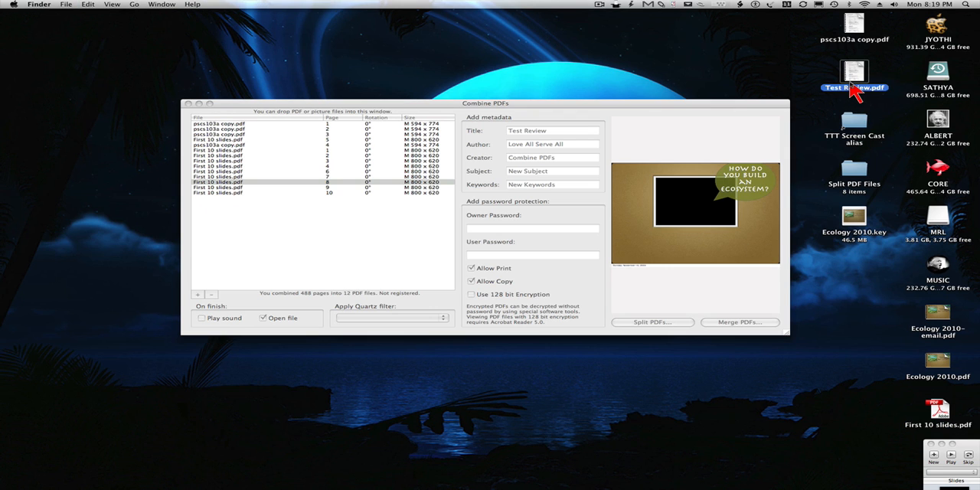
{"action": "key", "text": "super+i"}
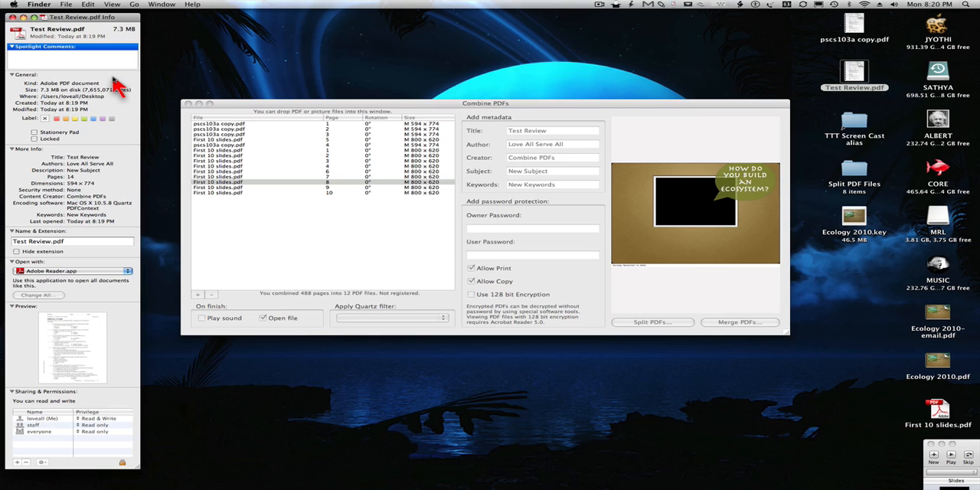
{"action": "key", "text": "super+w"}
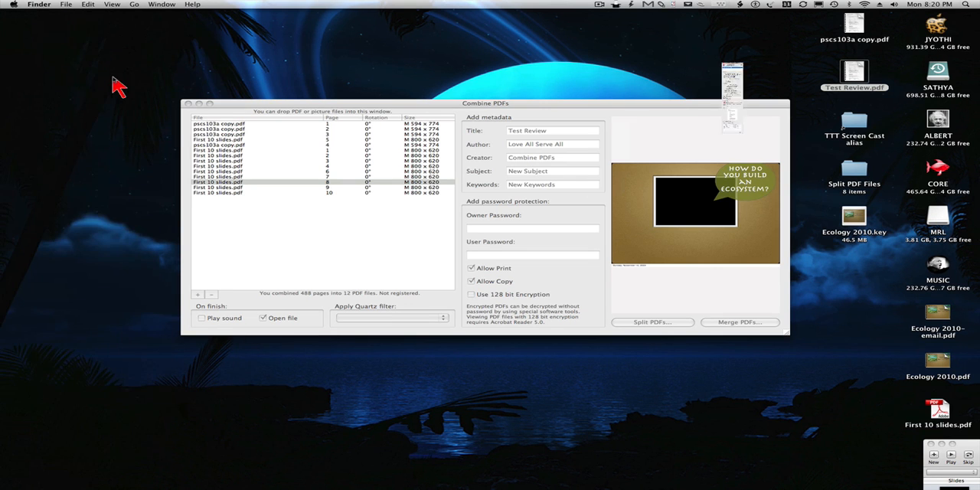
Switch to PDF Shrink, shrink Test Review.pdf with the Email setting, and open the file information of Test Review-email.pdf.
{"action": "left_click_drag", "start_coordinate": [224, 107], "coordinate": [258, 179]}
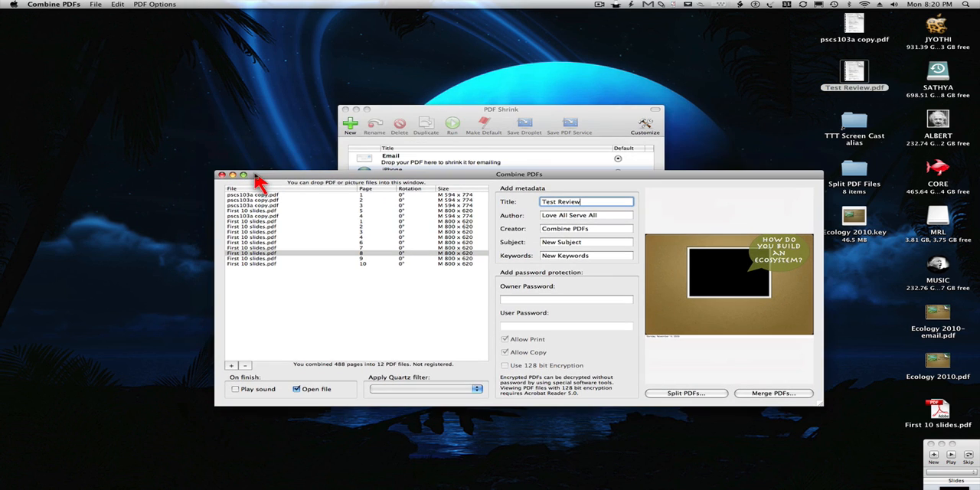
{"action": "left_click", "coordinate": [392, 116]}
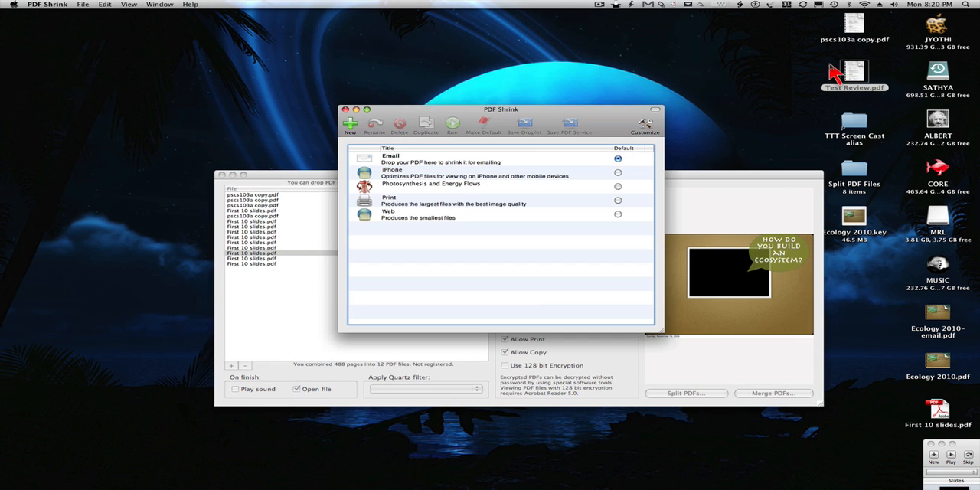
{"action": "left_click_drag", "start_coordinate": [853, 76], "coordinate": [398, 169]}
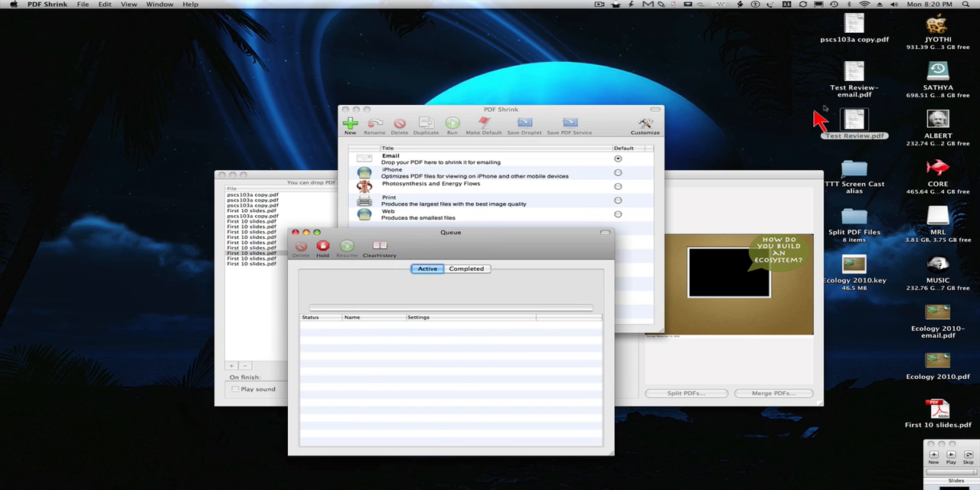
{"action": "left_click", "coordinate": [869, 89]}
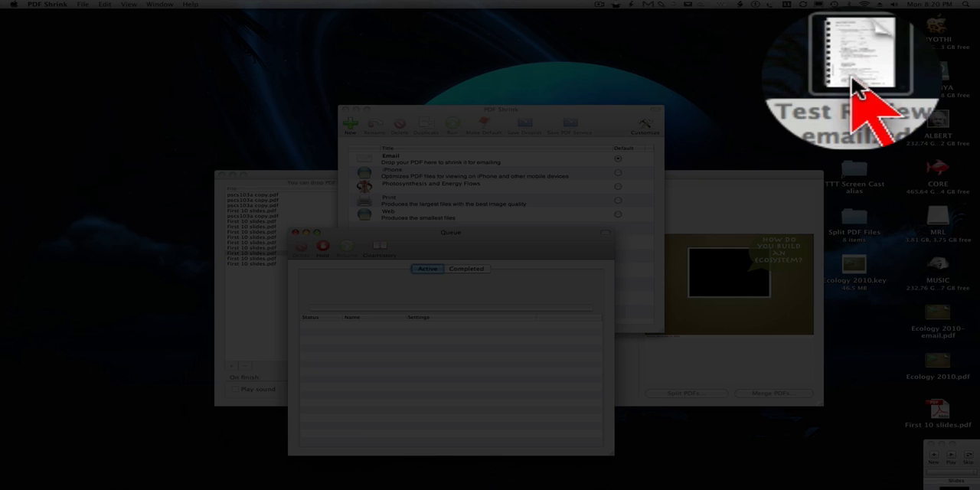
{"action": "key", "text": "super+i"}
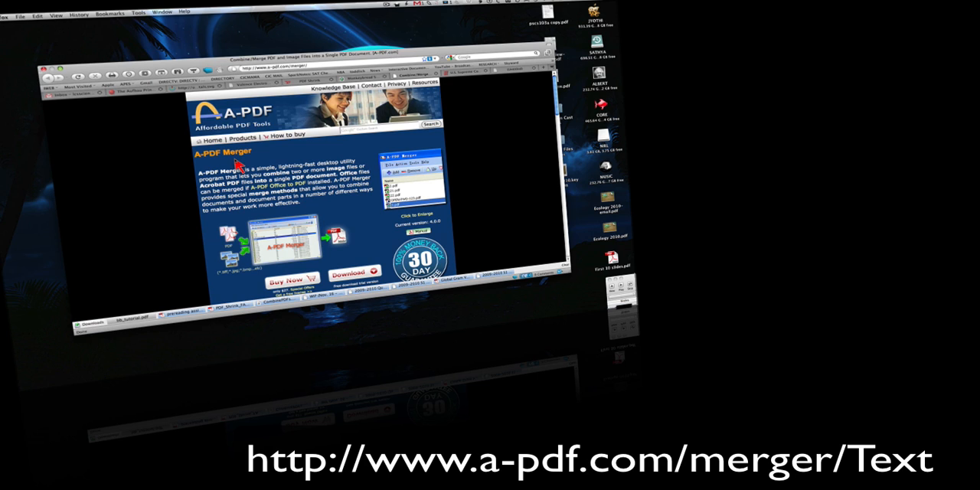
Hide the web browser showing the A-PDF Merger page to return to the desktop.
{"action": "key", "text": "super+h"}
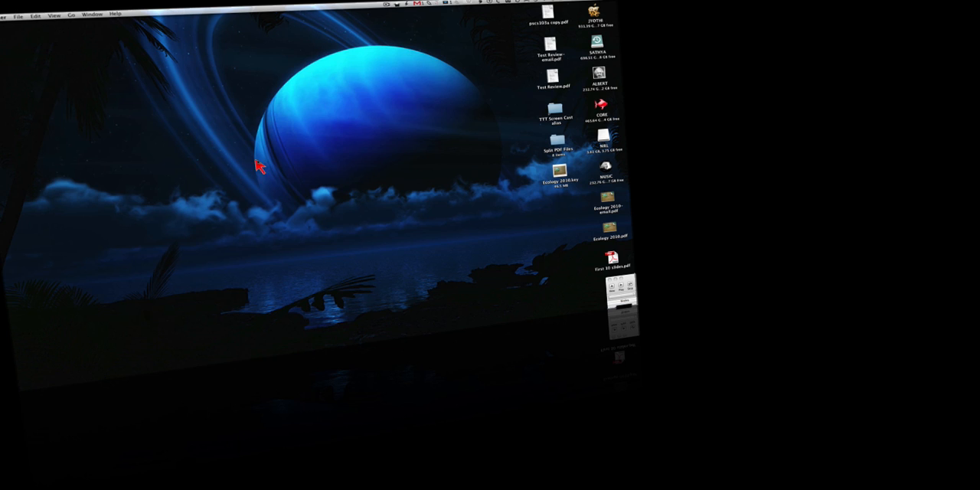